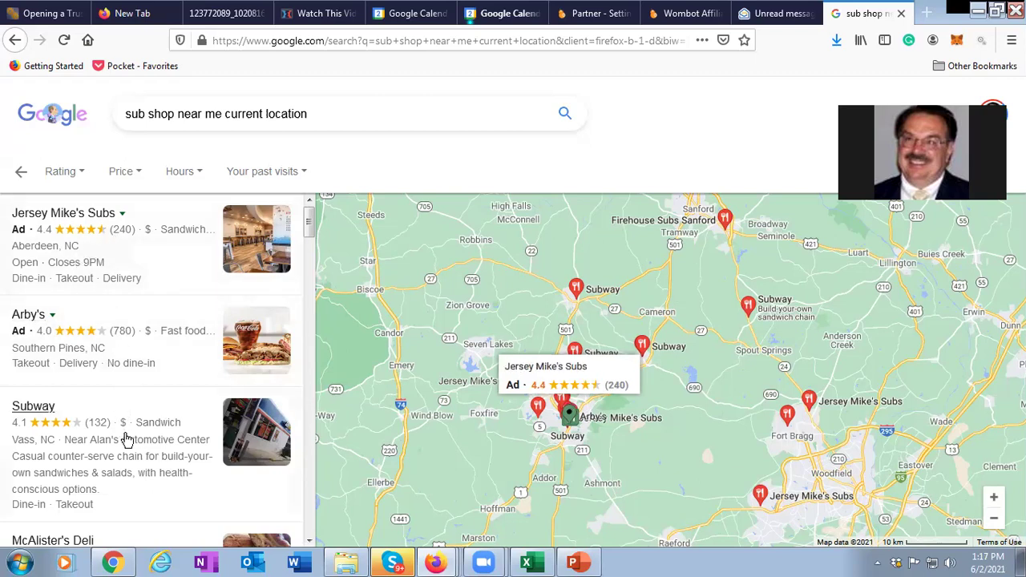
Copy the company name Jimmy John's from the Google sub shop results into cell A3 of the REPORT CARD RATINGS(1) workbook in Excel
scroll(100, 433, down, 5)
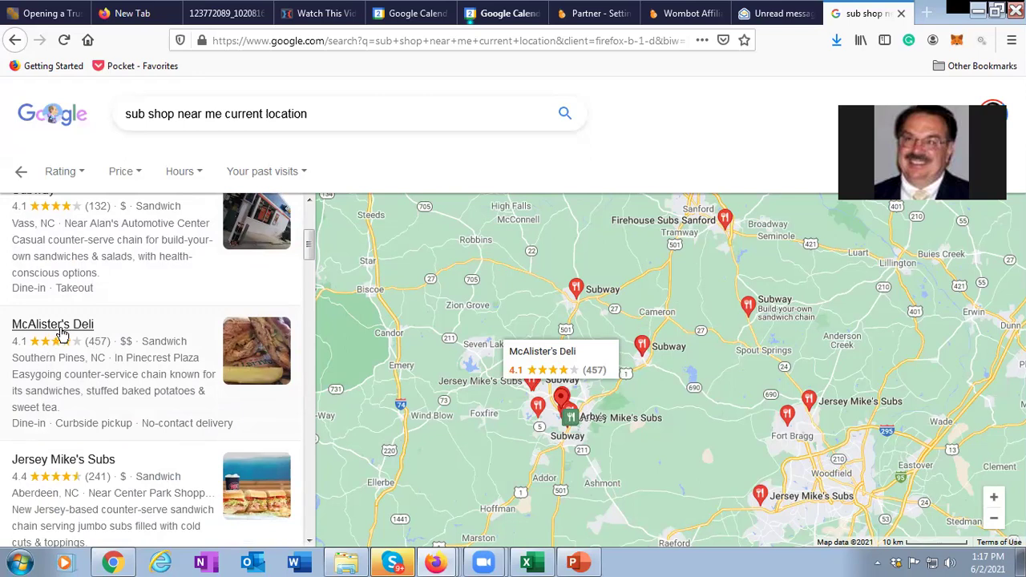
scroll(64, 332, down, 3)
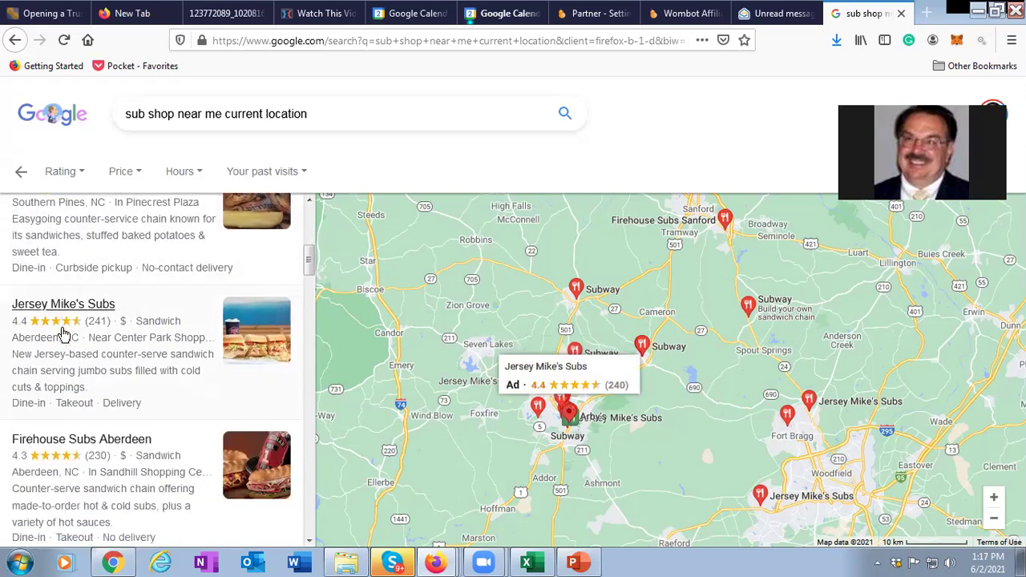
scroll(64, 333, down, 2)
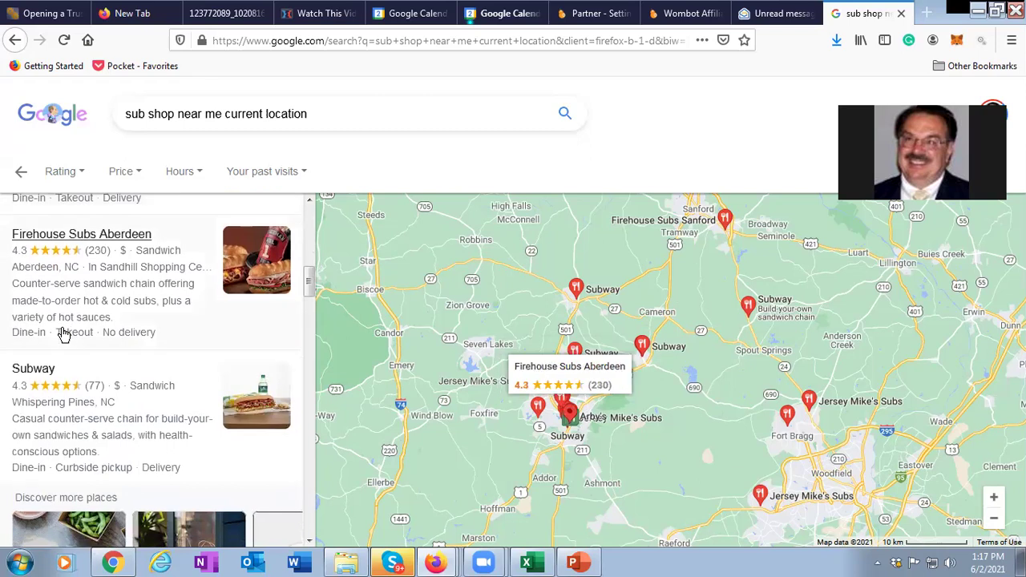
scroll(65, 333, down, 4)
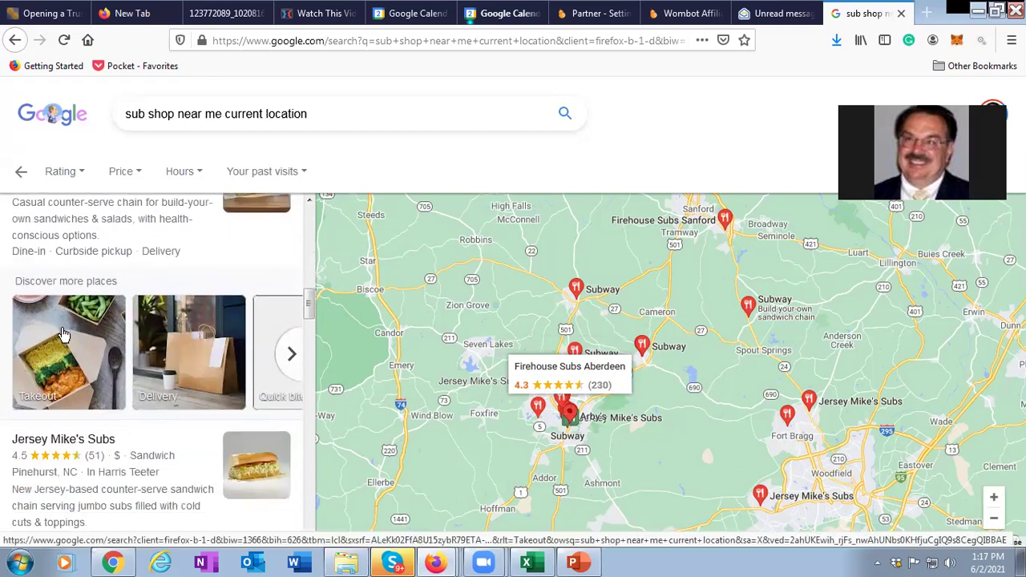
scroll(64, 333, down, 1)
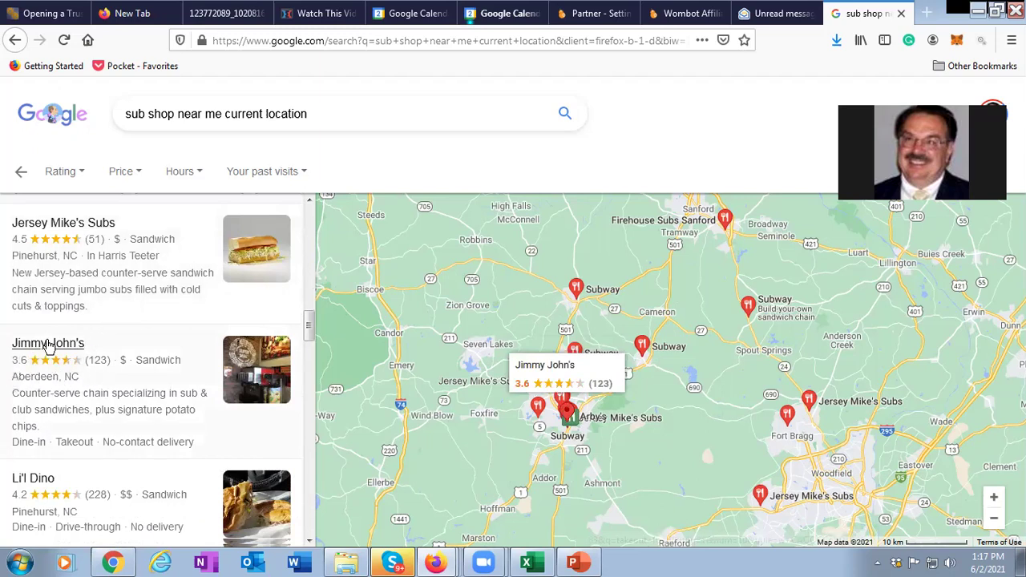
drag(85, 345, 39, 357)
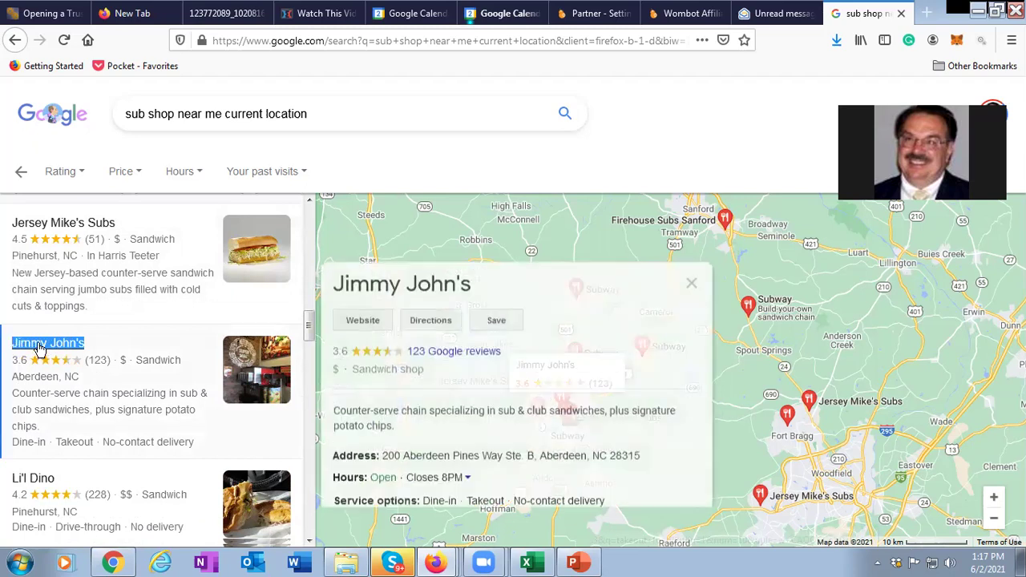
right_click(60, 347)
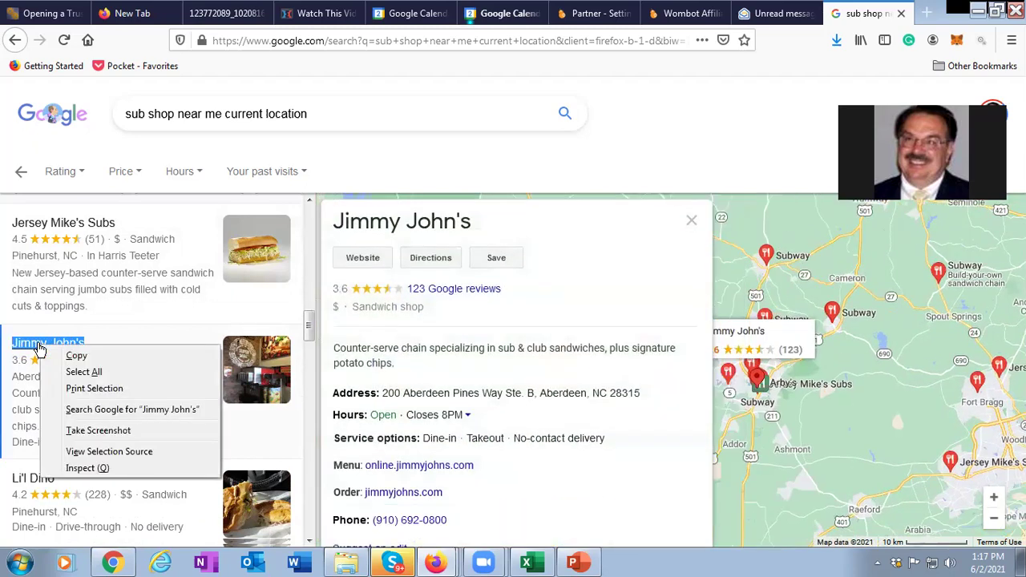
click(78, 356)
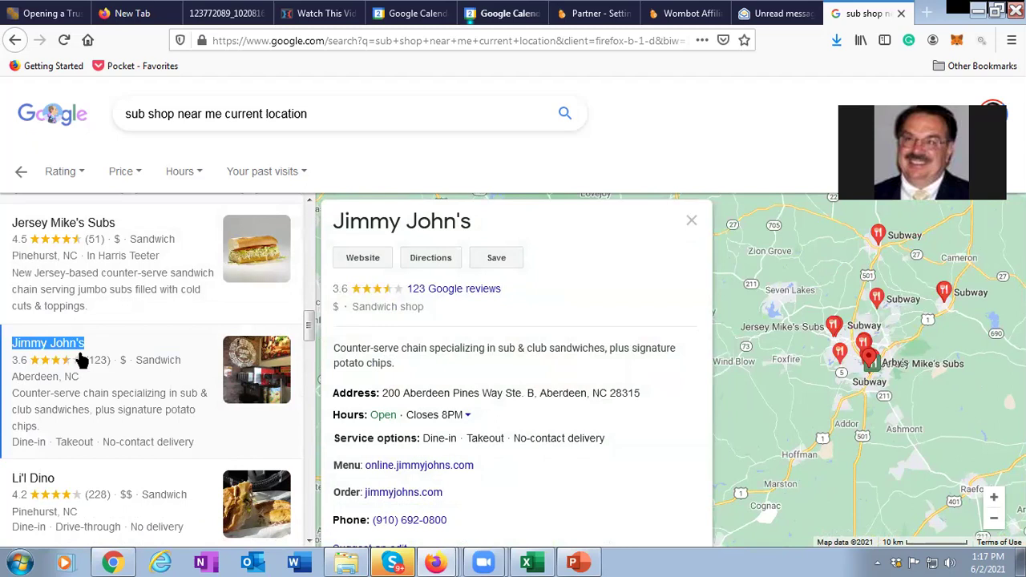
click(536, 563)
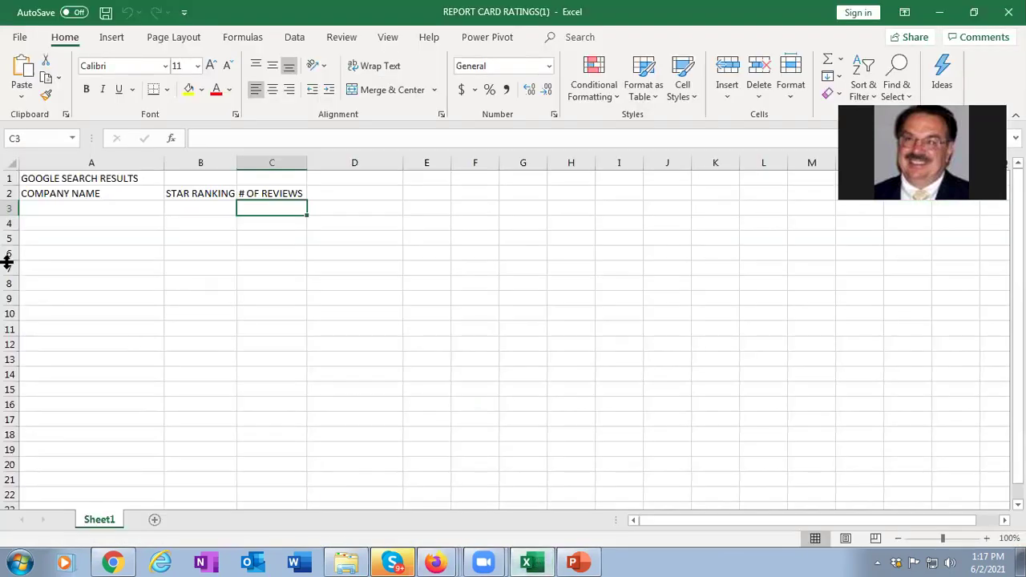
click(30, 207)
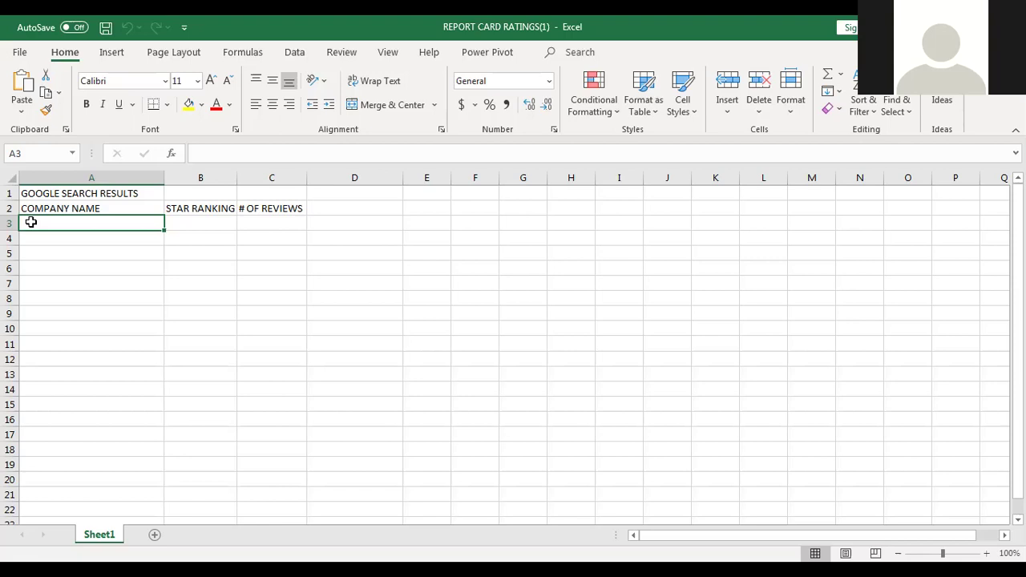
key(ctrl+v)
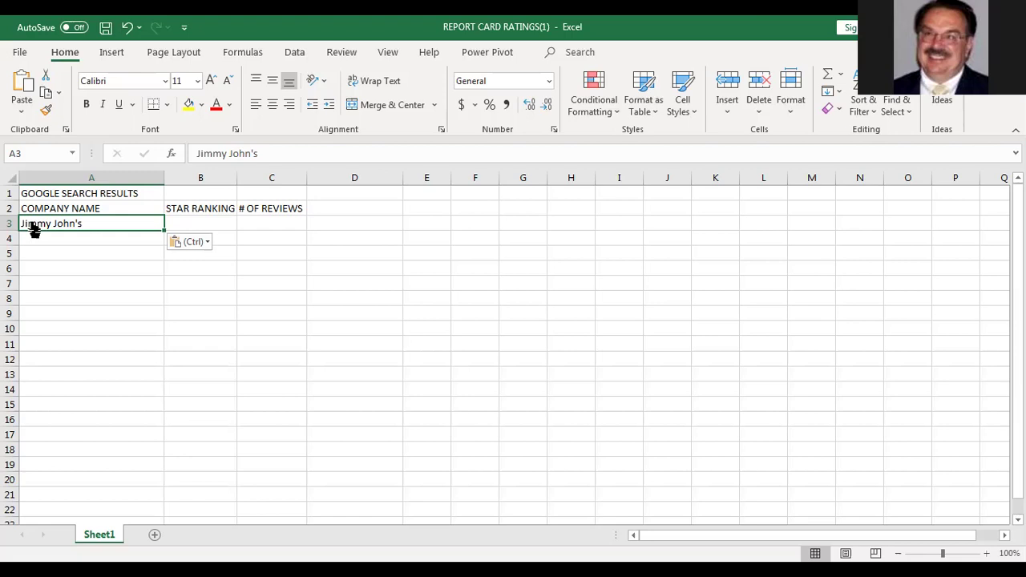
Enter a star ranking of 3.6 and 123 reviews for Jimmy John's in row 3
click(169, 224)
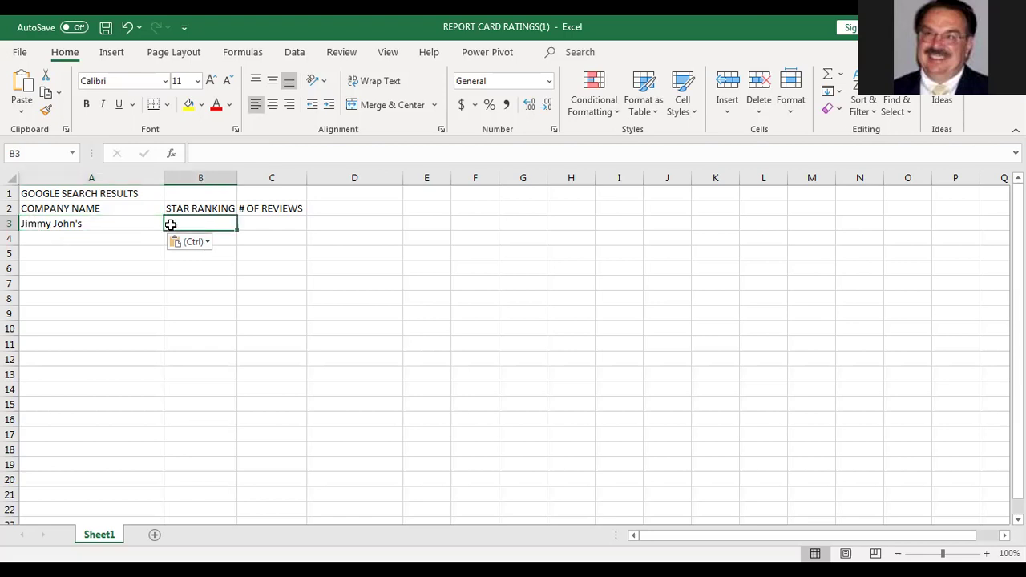
text(3.6)
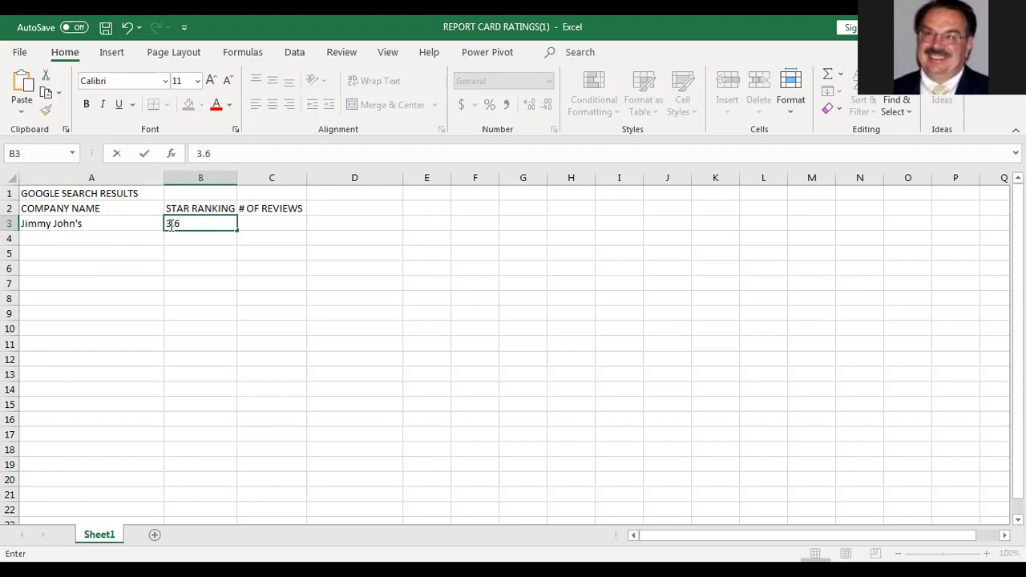
click(259, 221)
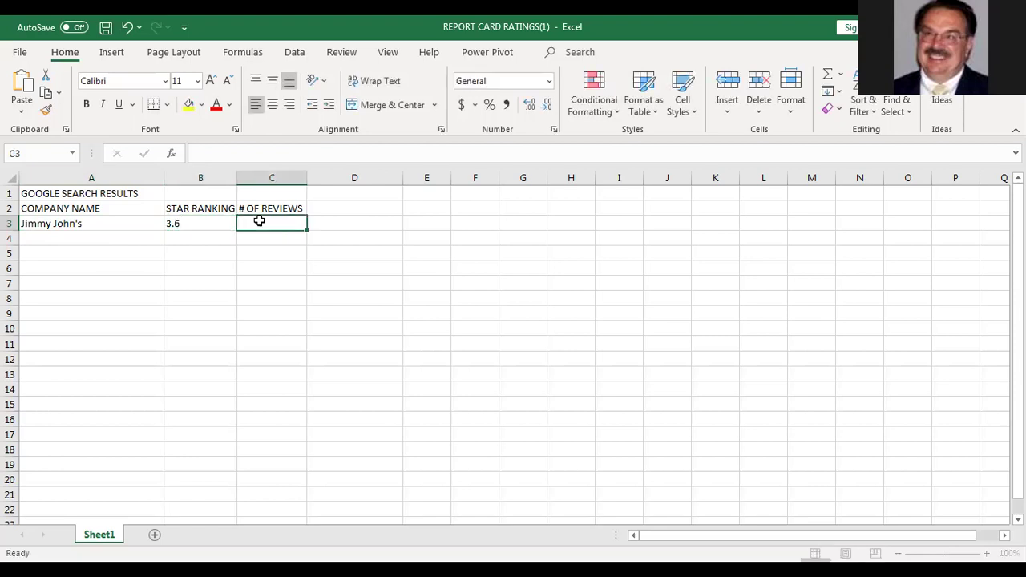
text(123)
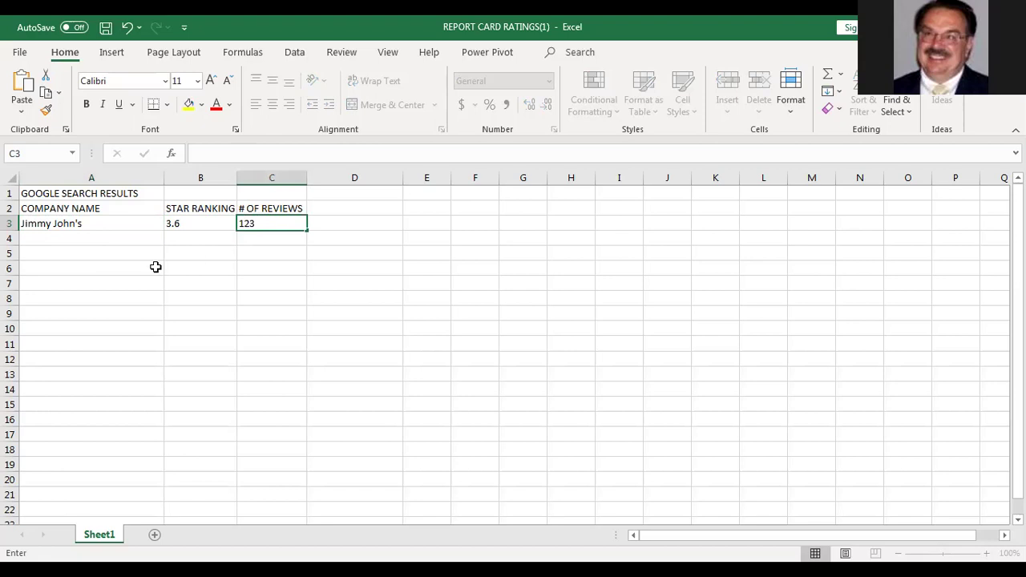
Copy the company name Li'l Dino from the Google results in Firefox into cell A4 of the Excel sheet
click(29, 237)
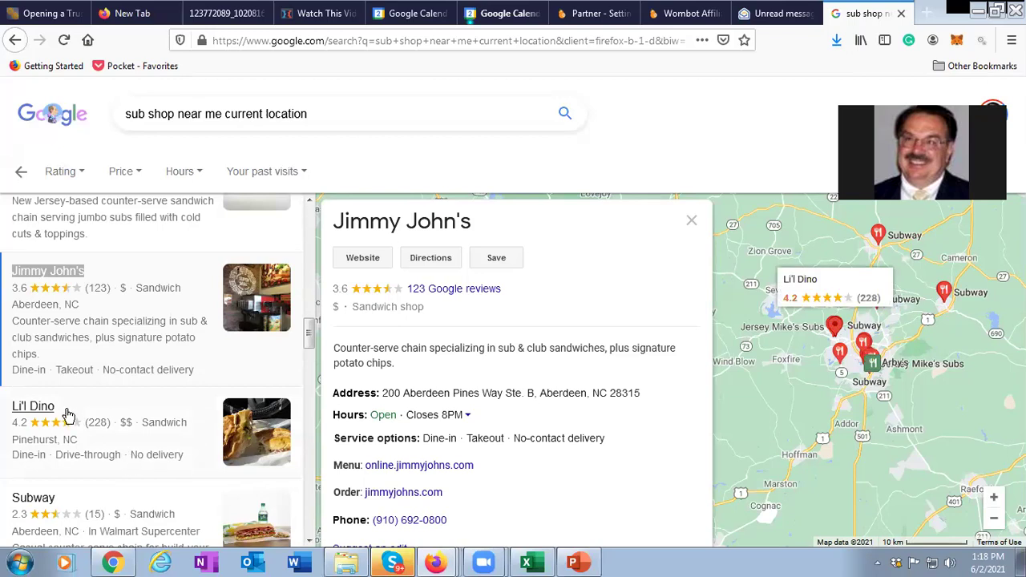
triple_click(24, 411)
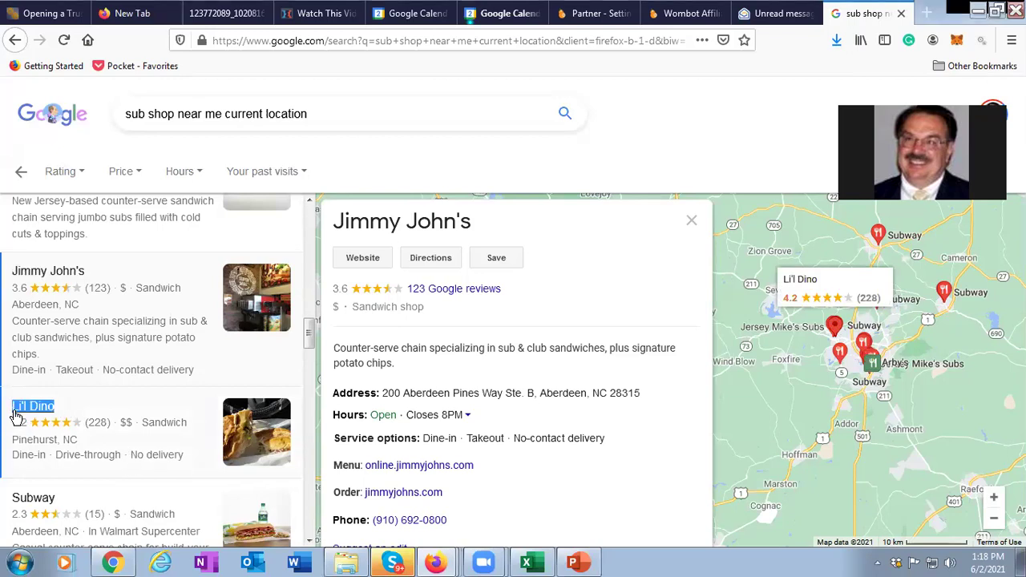
right_click(24, 410)
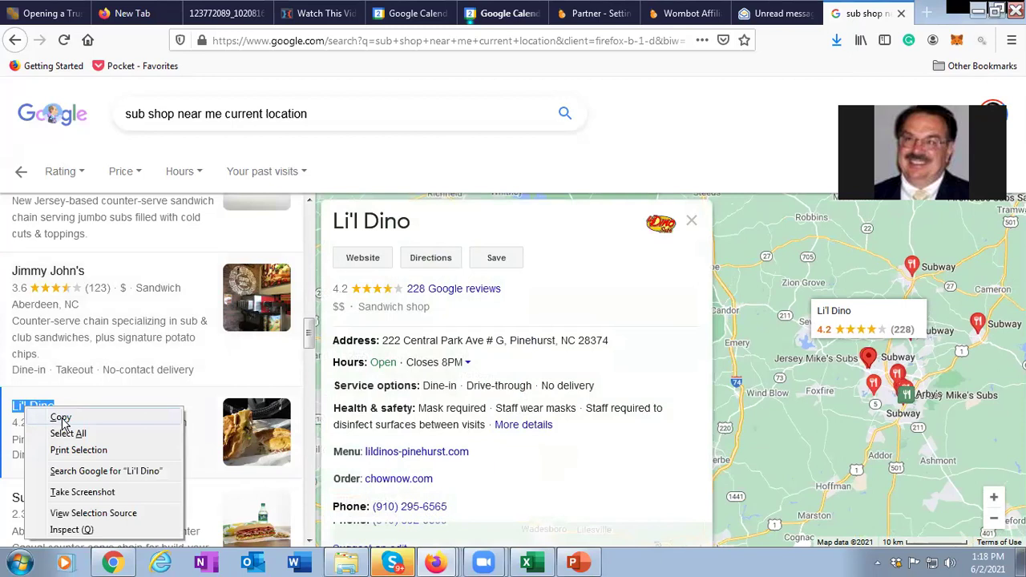
click(63, 417)
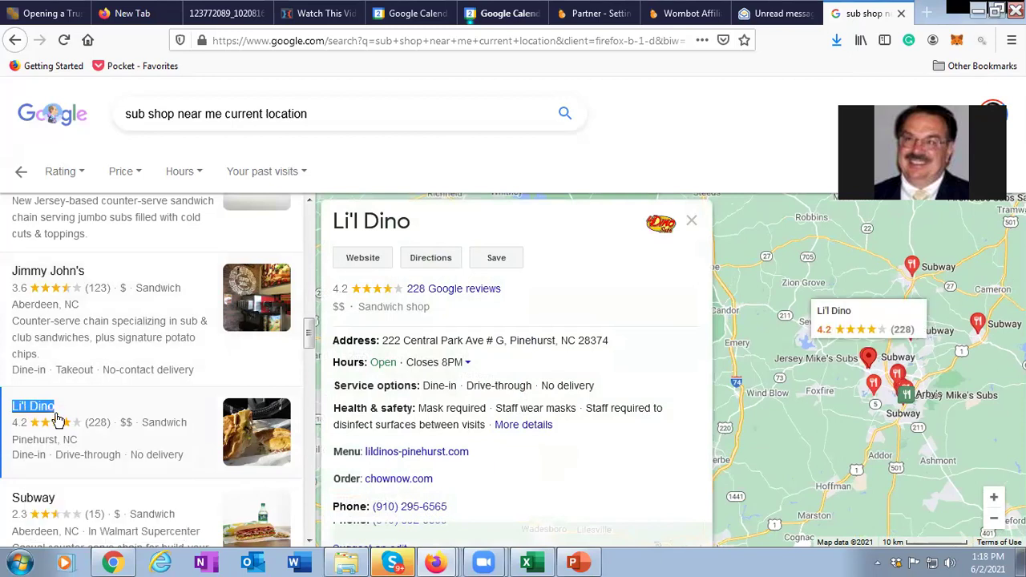
key(alt+Tab)
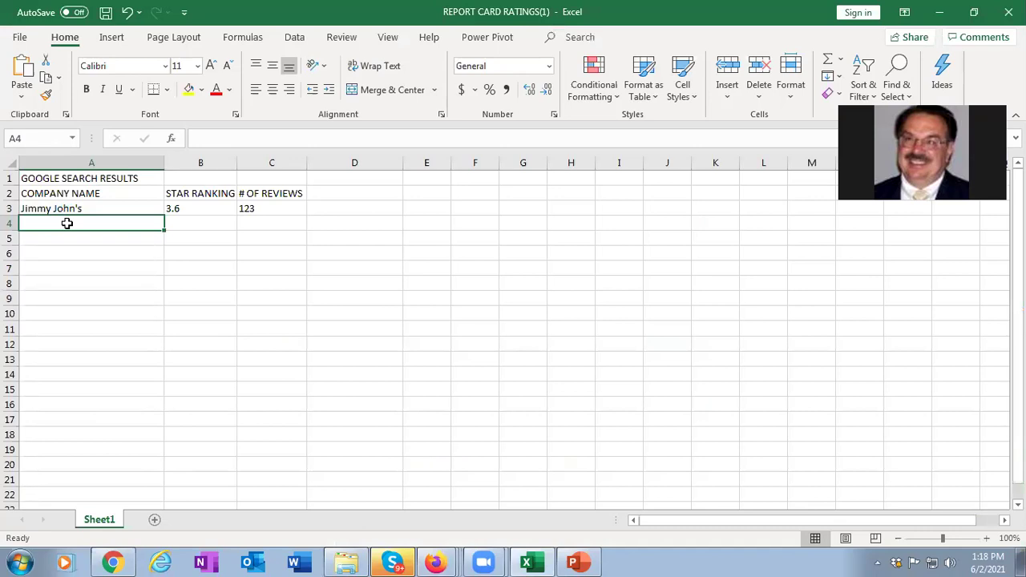
key(ctrl+v)
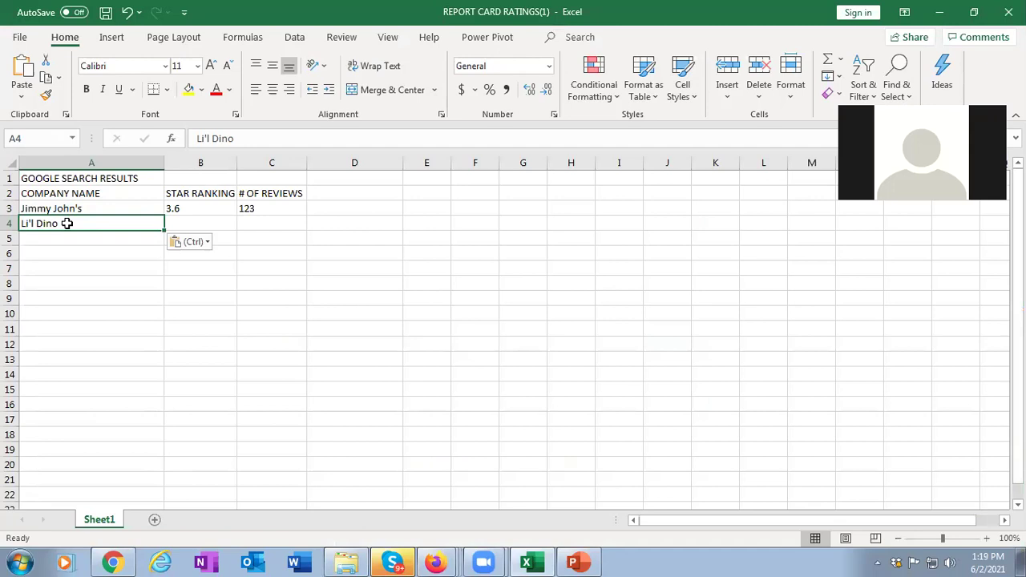
Check Li'l Dino's Google rating in Firefox and enter a star ranking of 4.2 and 228 reviews in row 4 of the Excel sheet
key(alt+Tab)
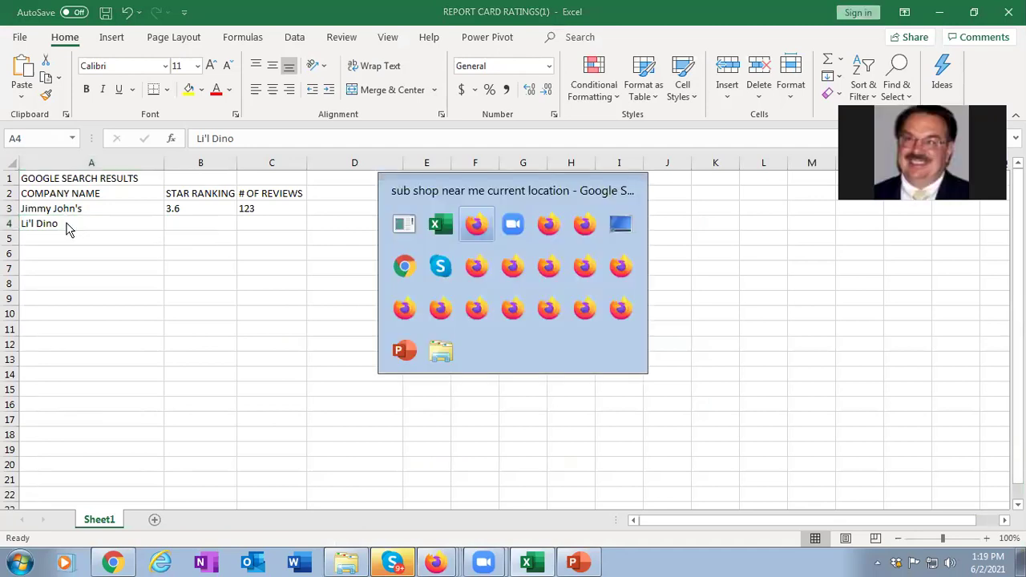
mouse_move(68, 230)
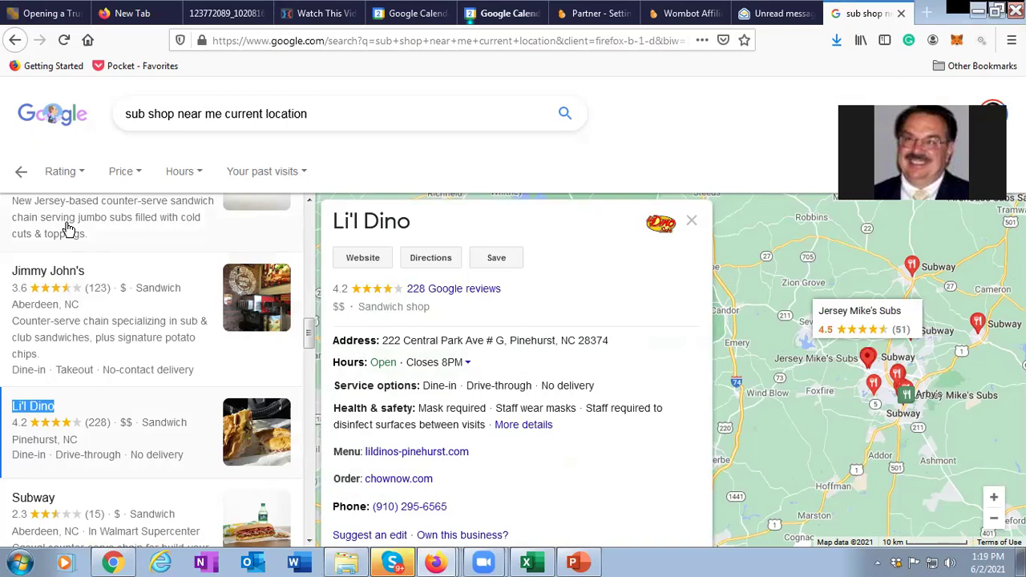
key(alt+Tab)
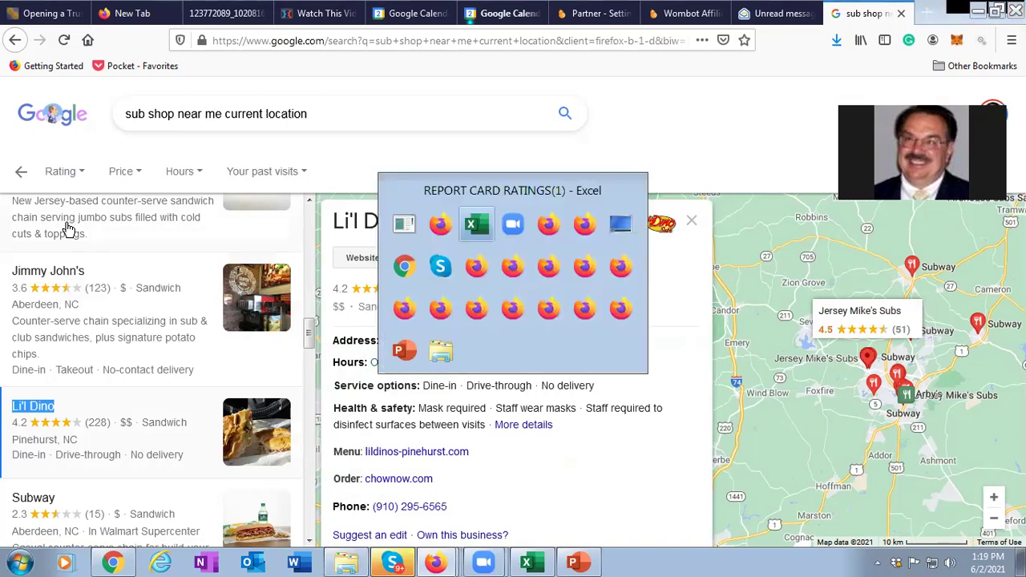
key(ctrl+v)
click(200, 225)
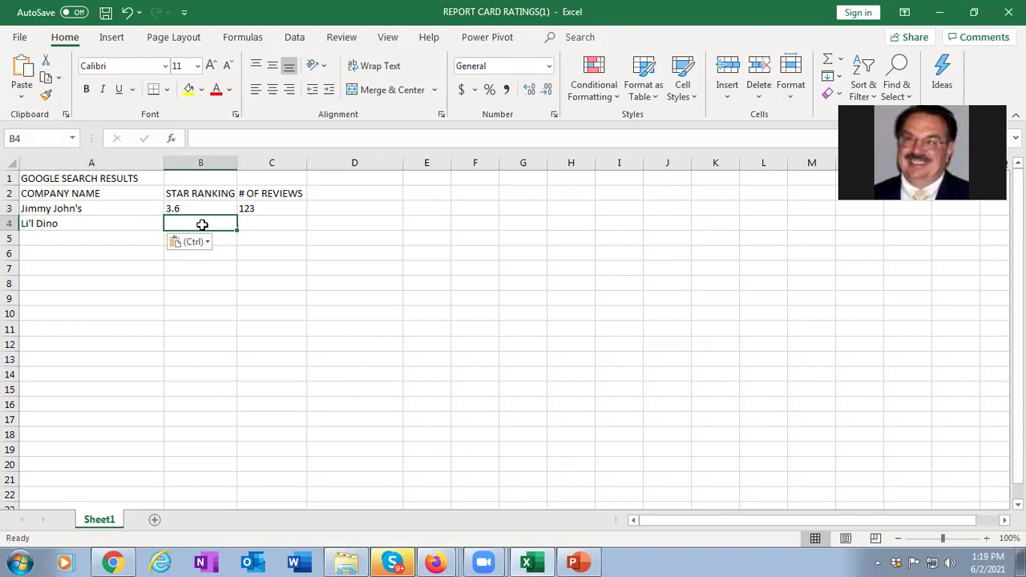
text(4.2)
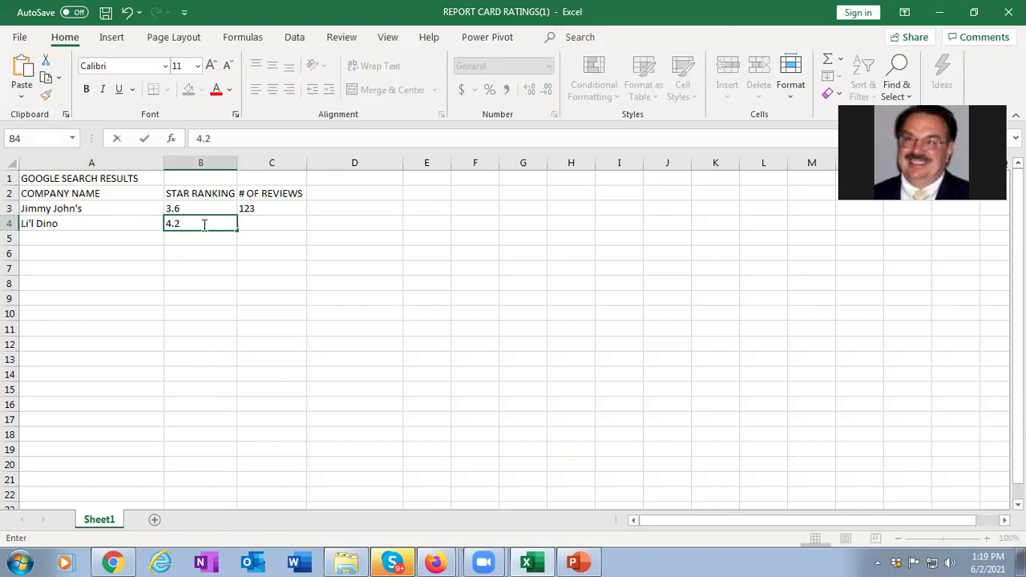
click(271, 220)
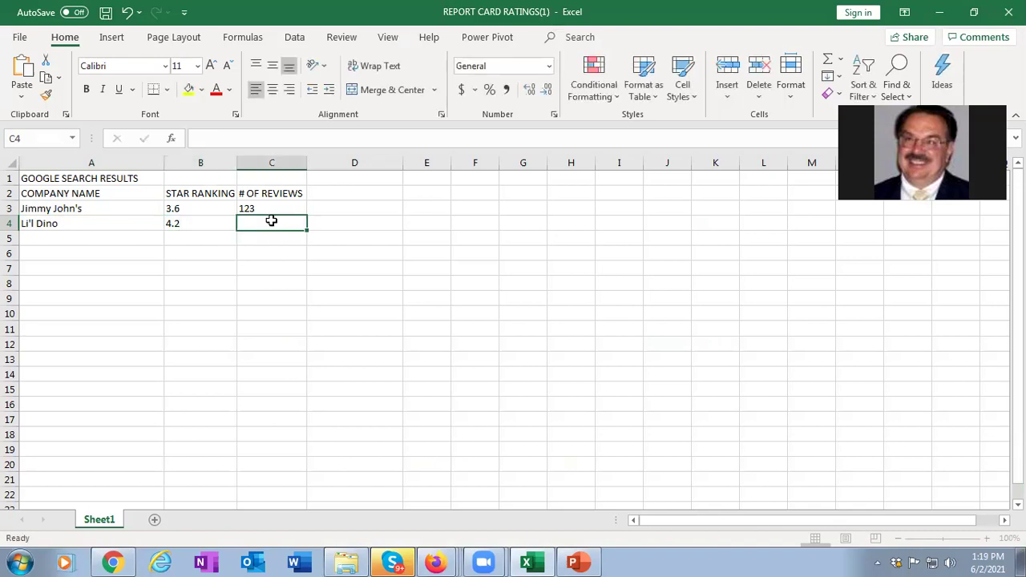
text(228)
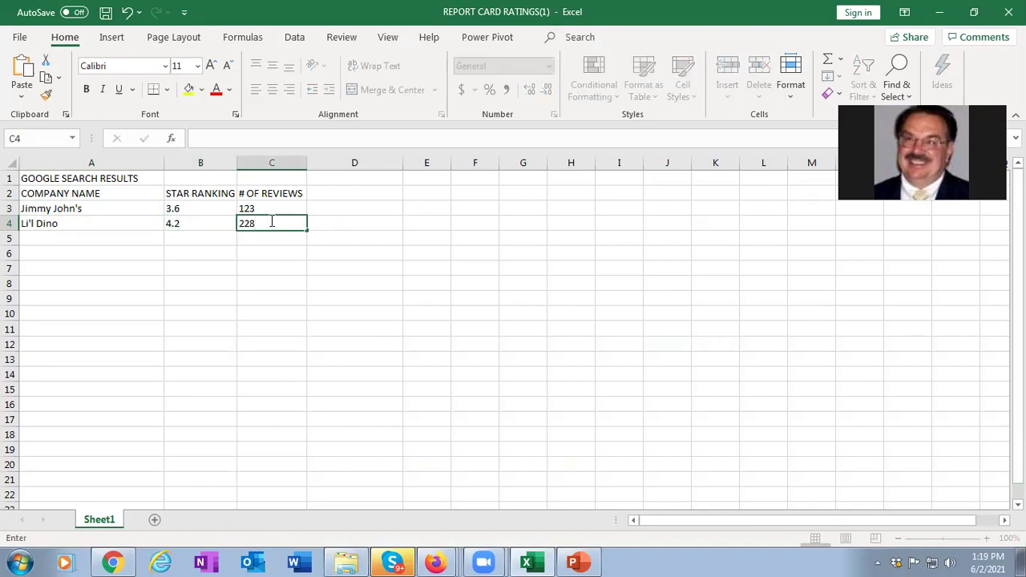
Copy the company name of the Subway in Walmart Supercenter from the Google results in Firefox into cell A5 of the Excel sheet
click(37, 235)
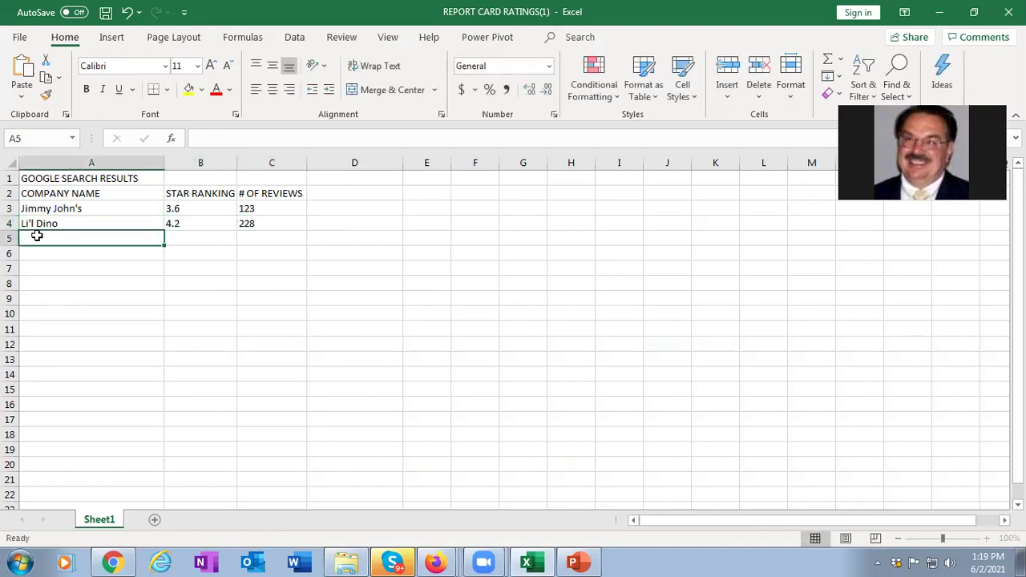
key(alt+Tab)
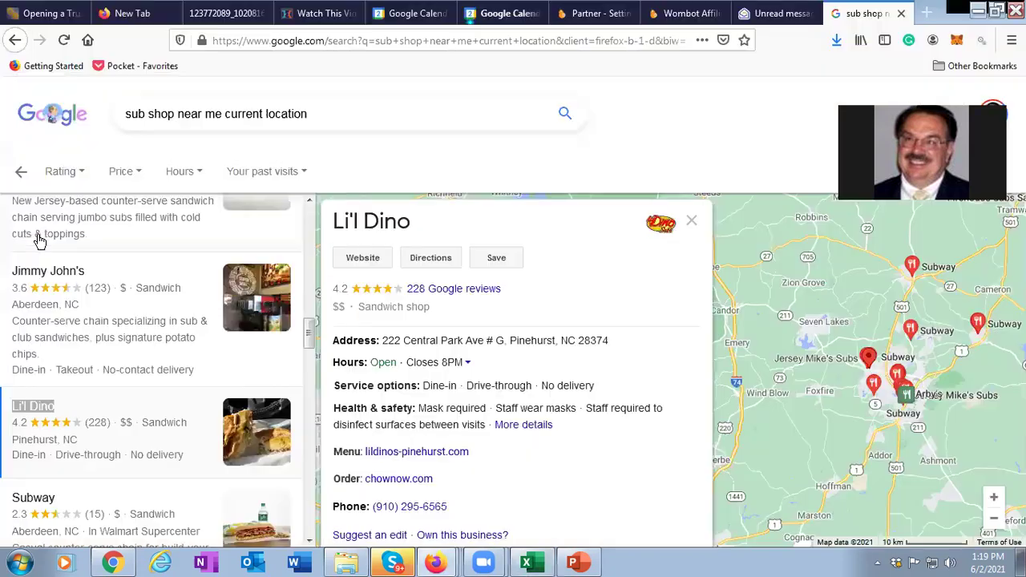
scroll(80, 472, down, 2)
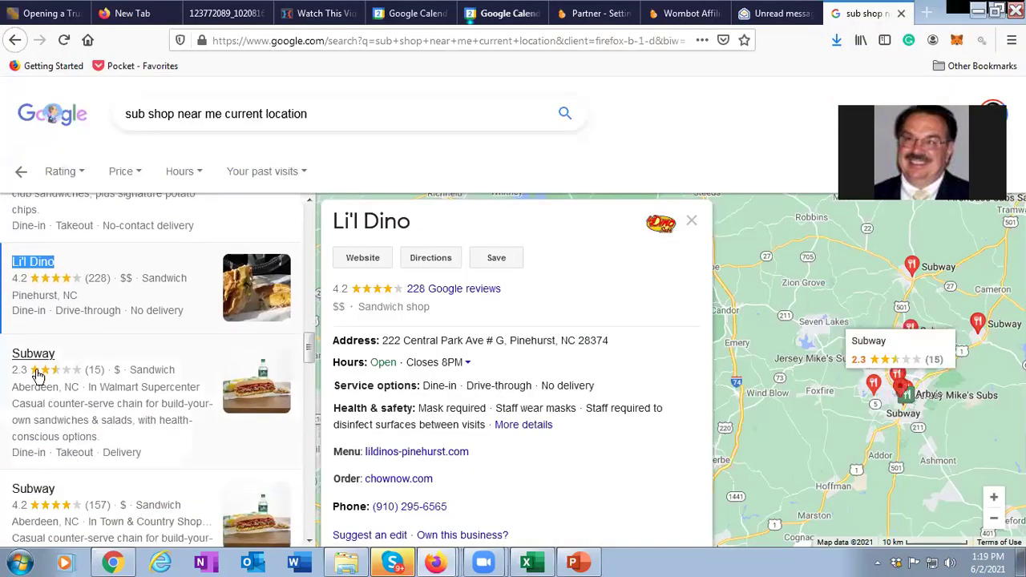
drag(62, 356, 16, 360)
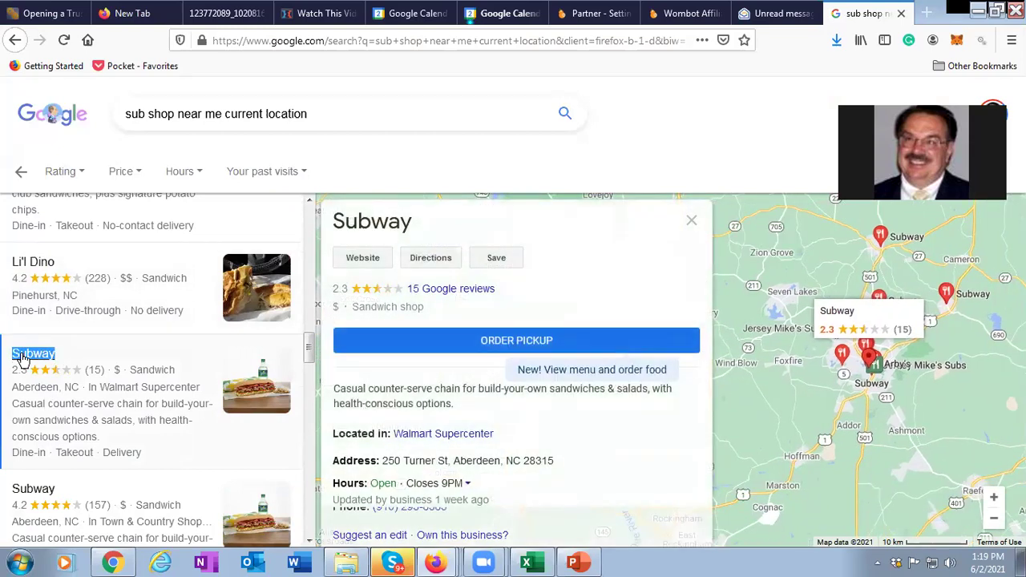
right_click(18, 359)
click(59, 368)
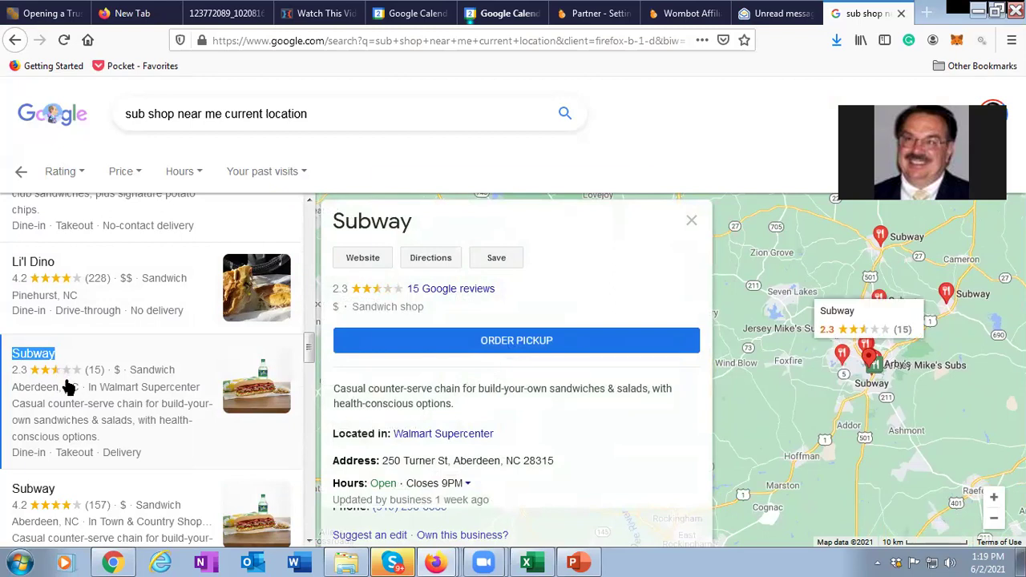
key(alt+Tab)
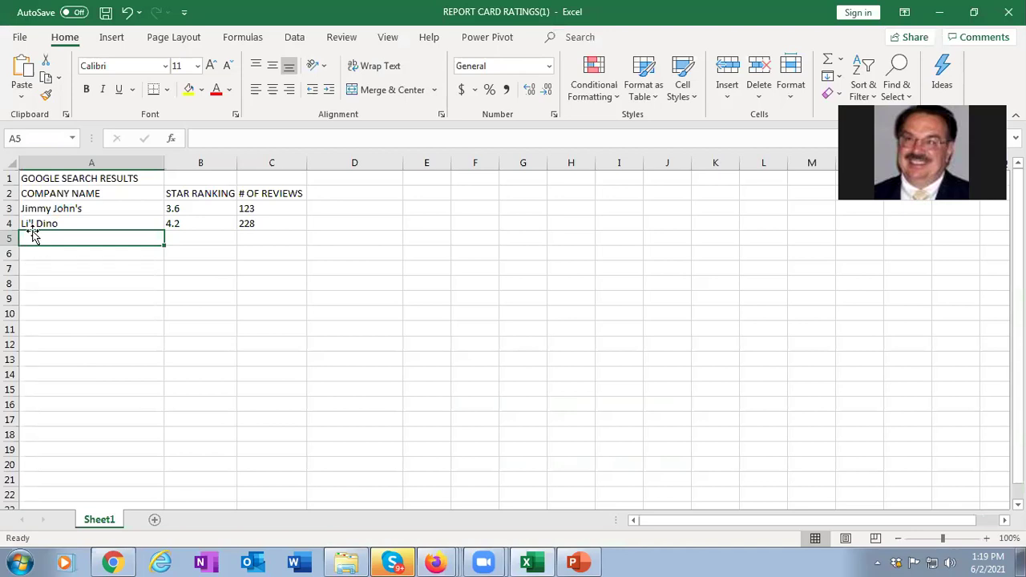
key(ctrl+v)
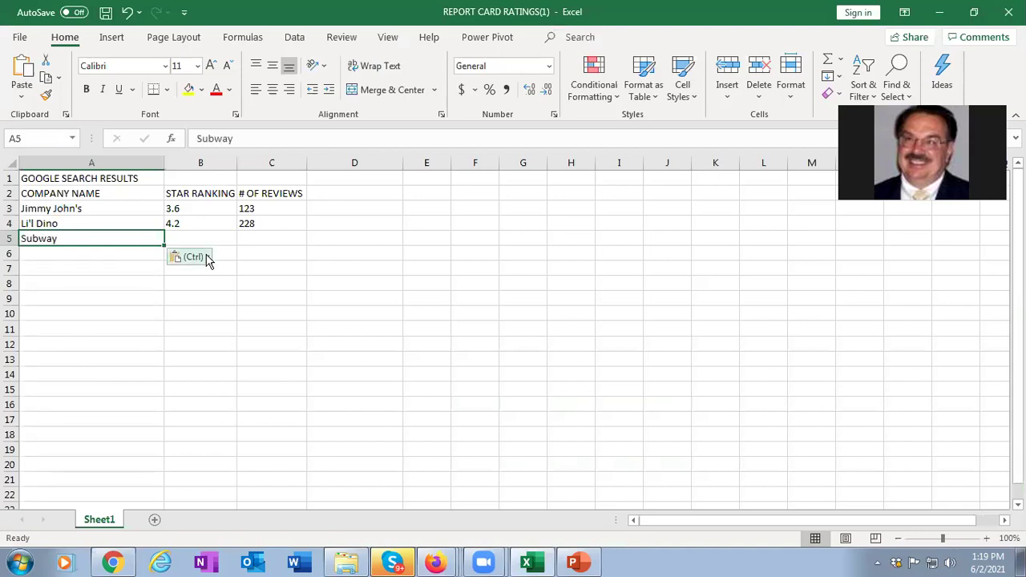
Enter a star ranking of 2.3 and 15 reviews for Subway in row 5
click(201, 239)
text(2.3)
click(271, 239)
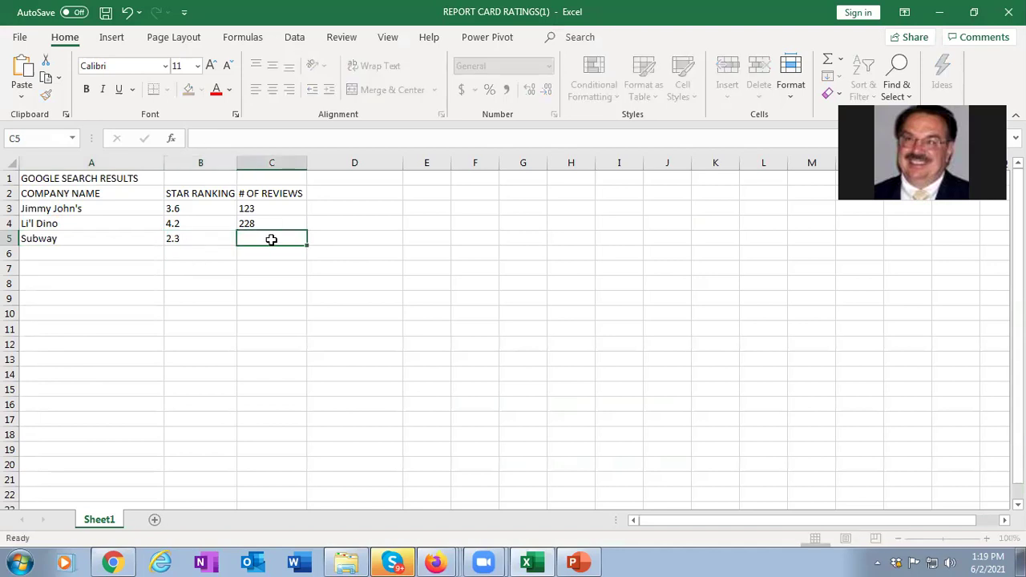
text(15)
click(291, 251)
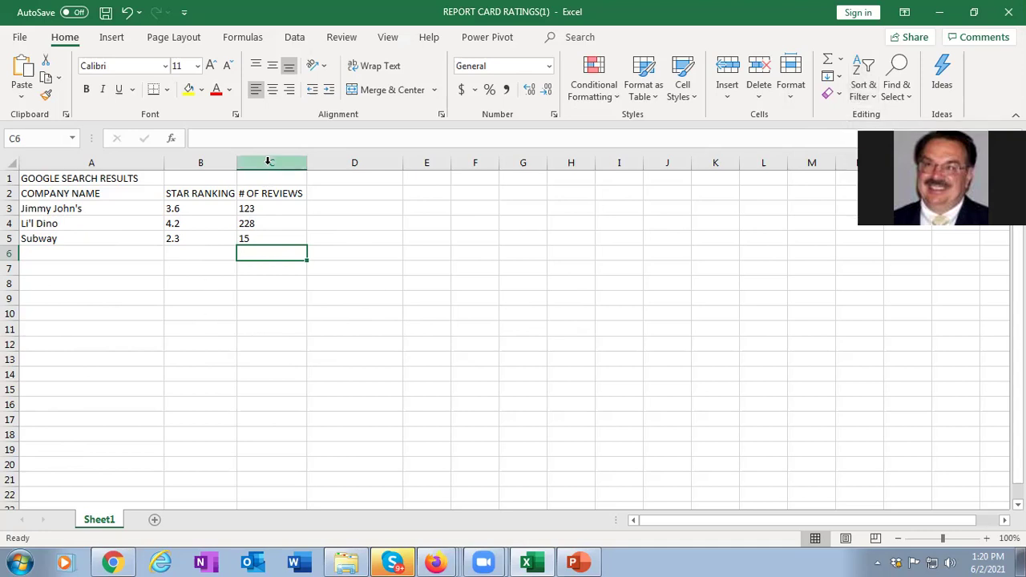
Sort the sheet by the # OF REVIEWS column from largest to smallest, expanding the selection to the neighbouring columns
click(263, 156)
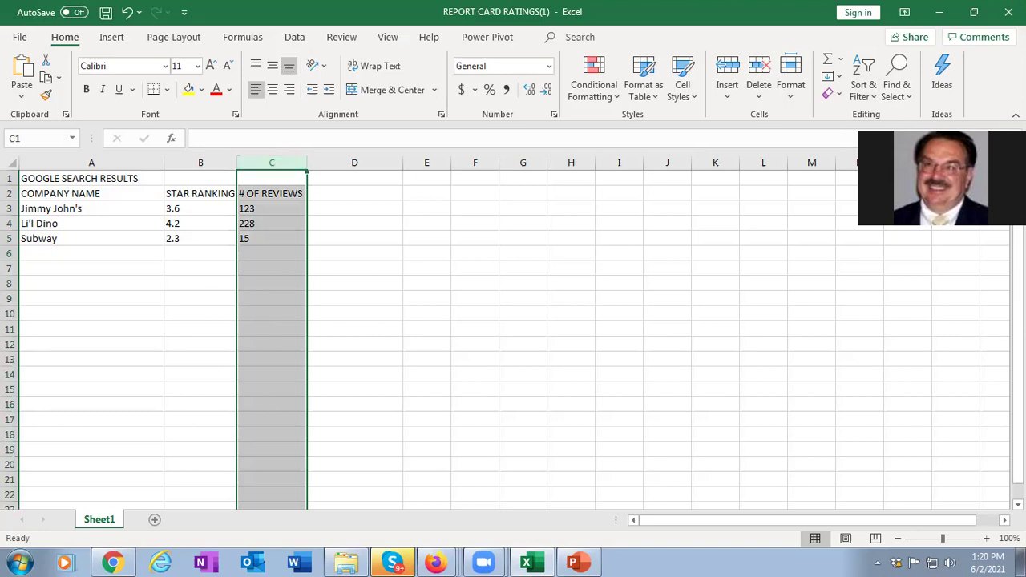
click(863, 70)
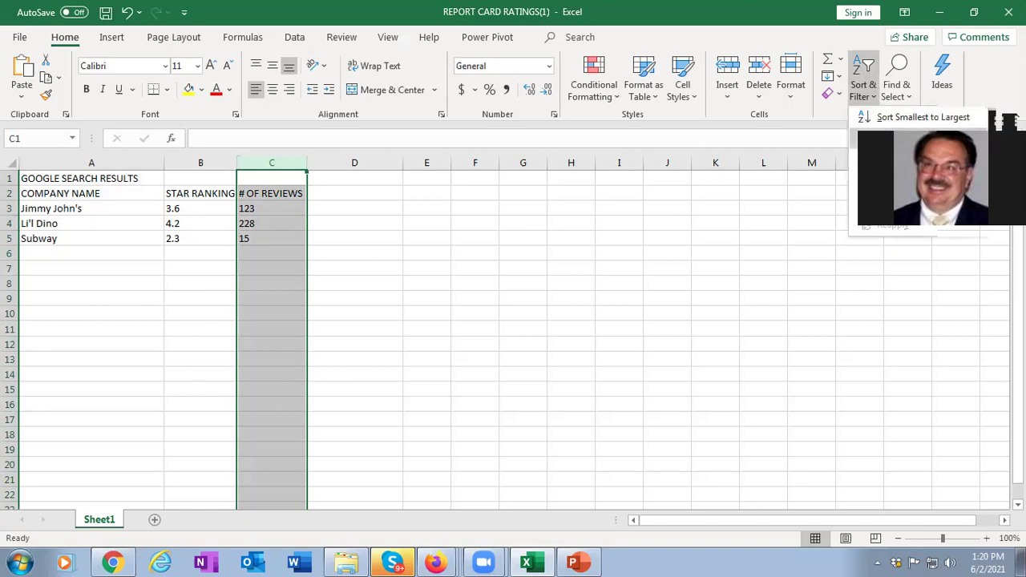
click(921, 136)
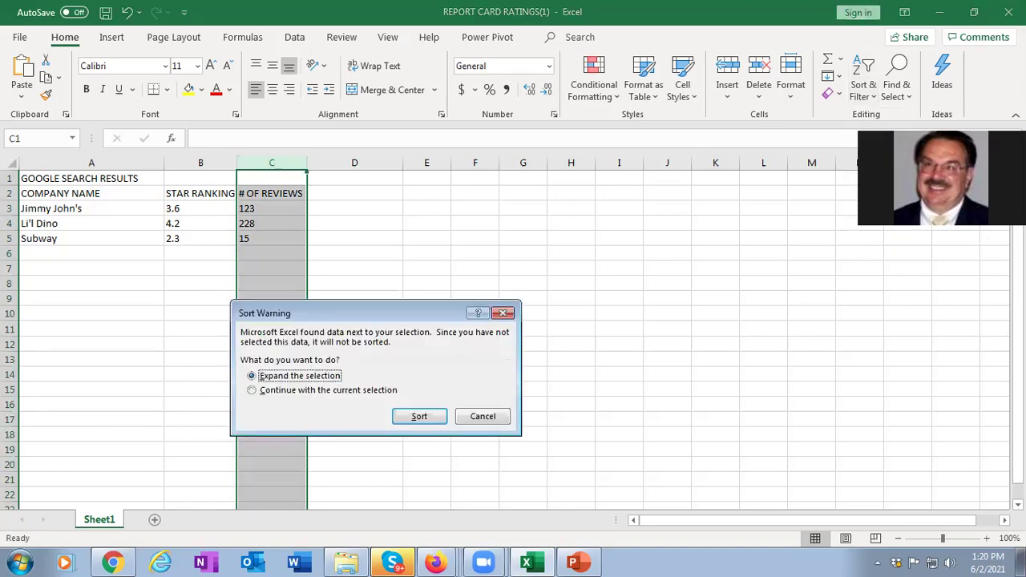
click(418, 418)
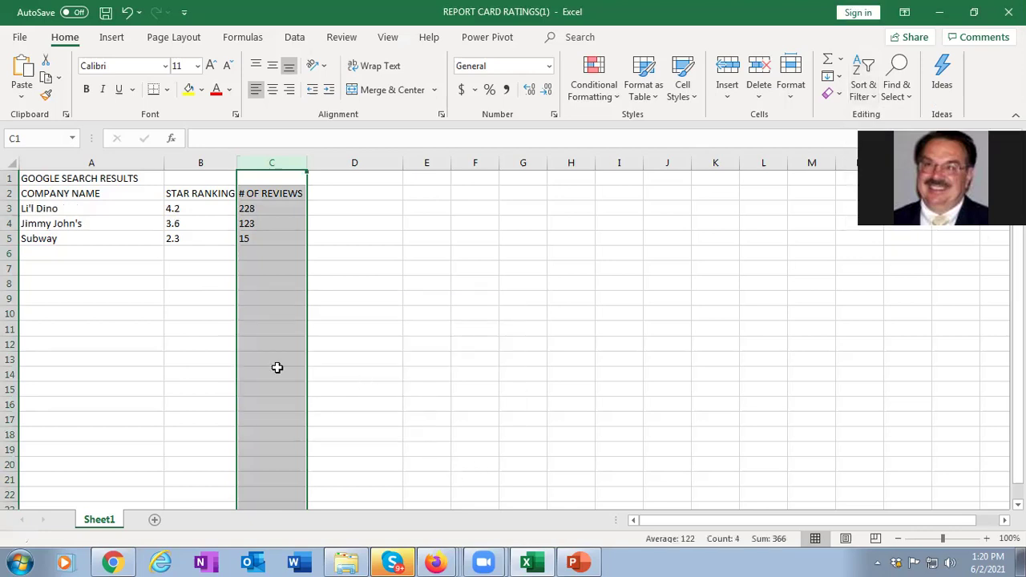
click(172, 341)
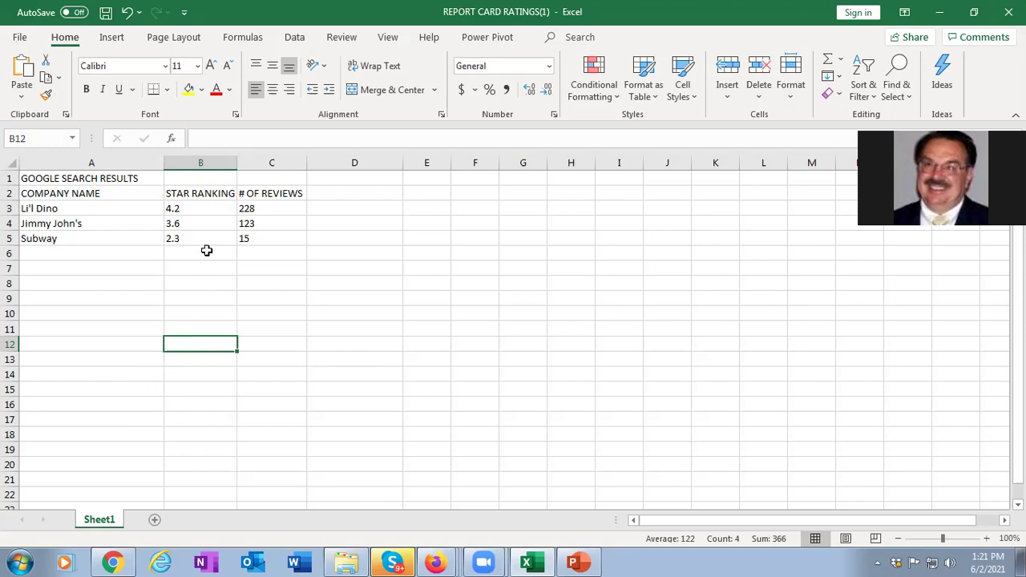
Sort the # OF REVIEWS column from smallest to largest with the selection expanded to the neighbouring columns
click(287, 160)
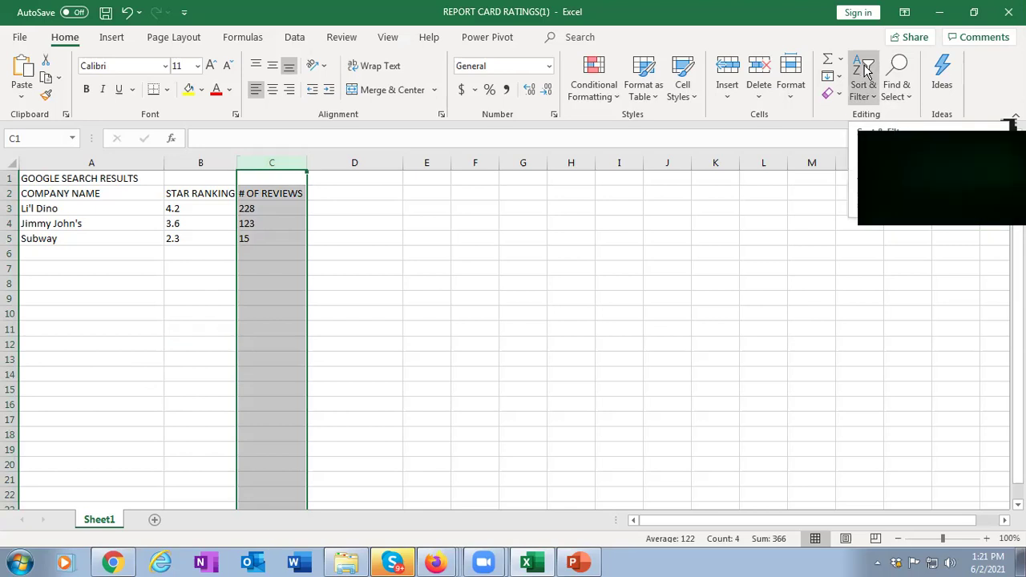
click(321, 281)
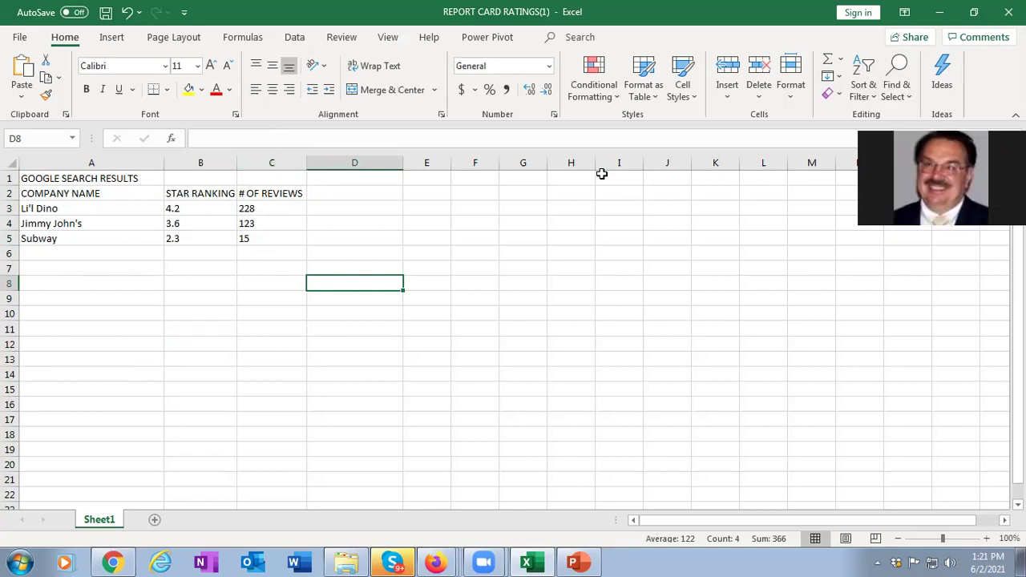
click(283, 161)
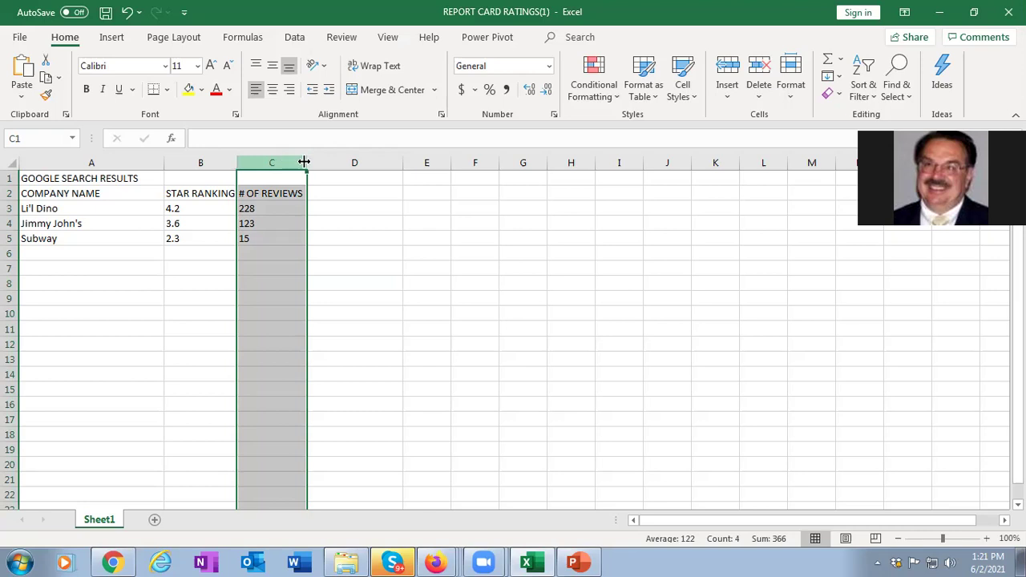
click(863, 76)
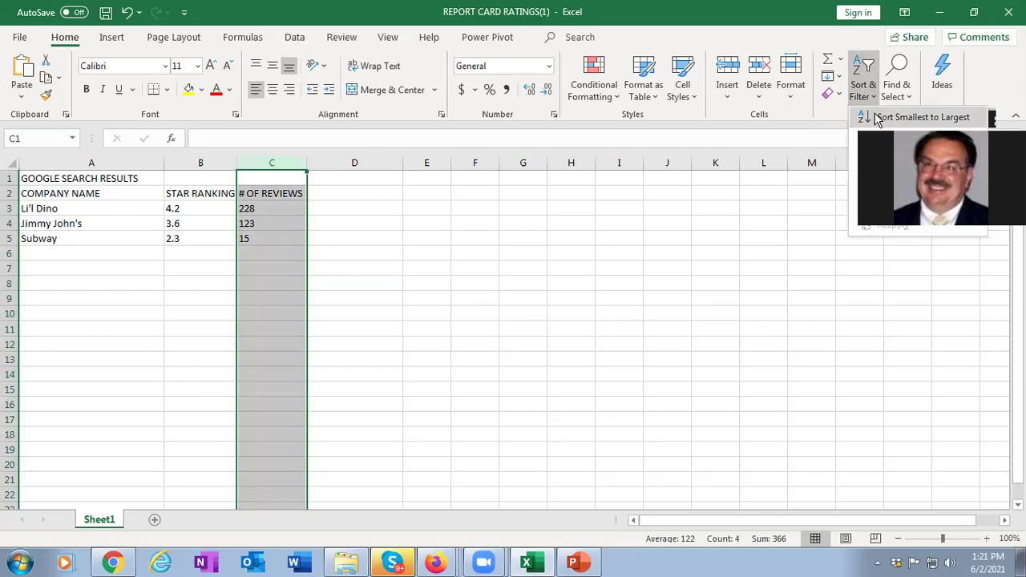
click(921, 117)
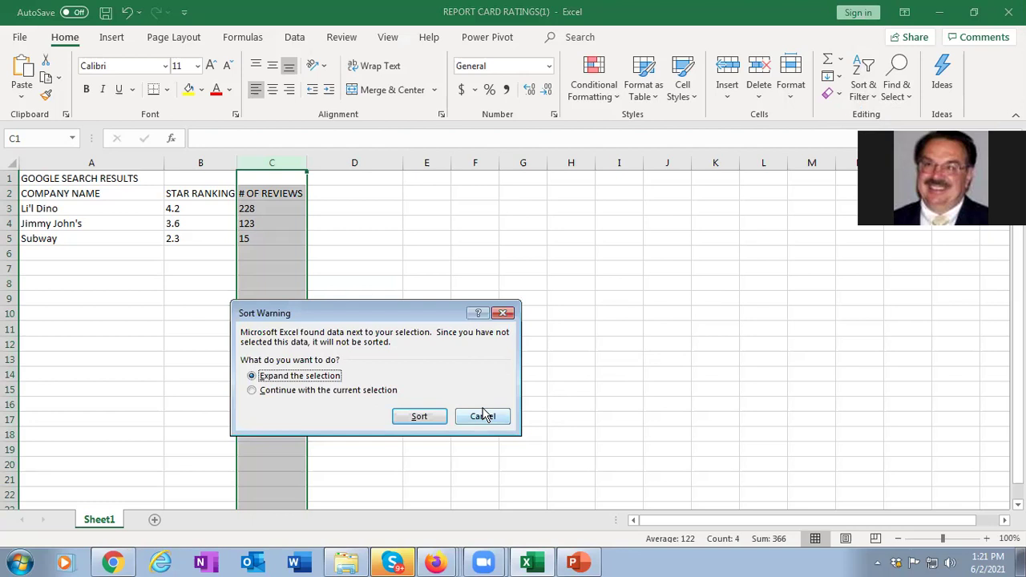
click(419, 419)
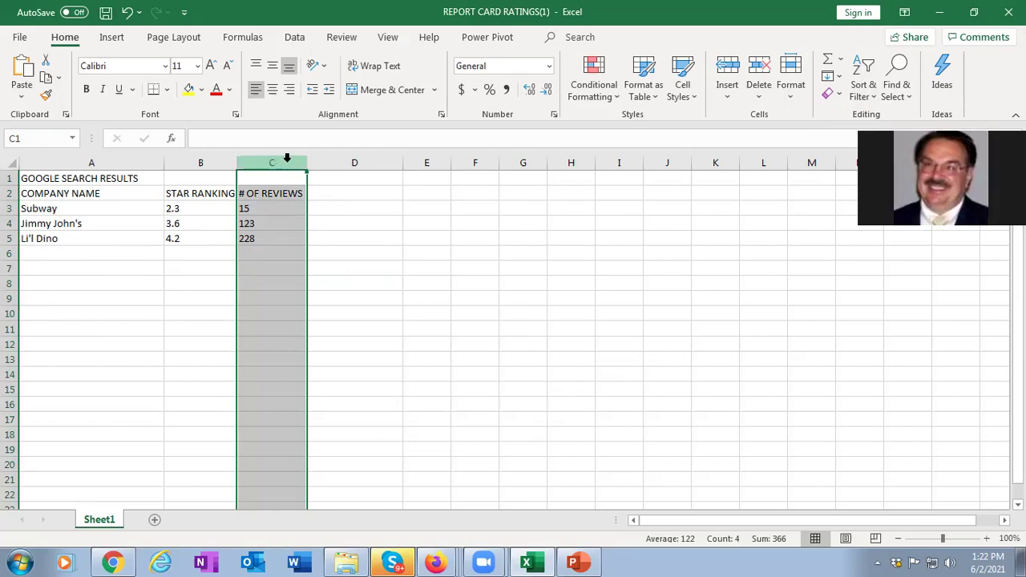
Re-sort the sheet by # OF REVIEWS from largest to smallest, expanding the selection
click(863, 86)
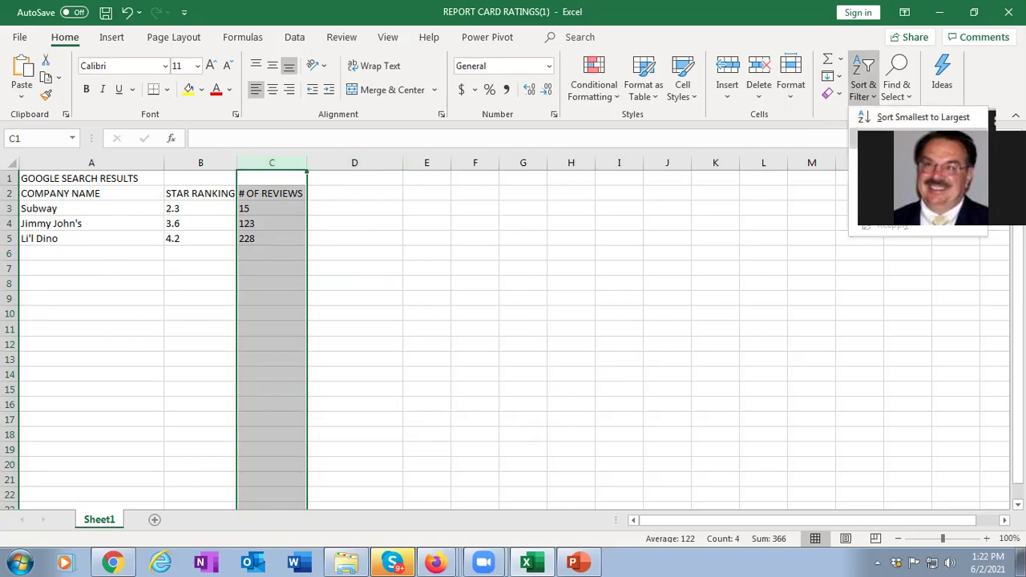
click(921, 117)
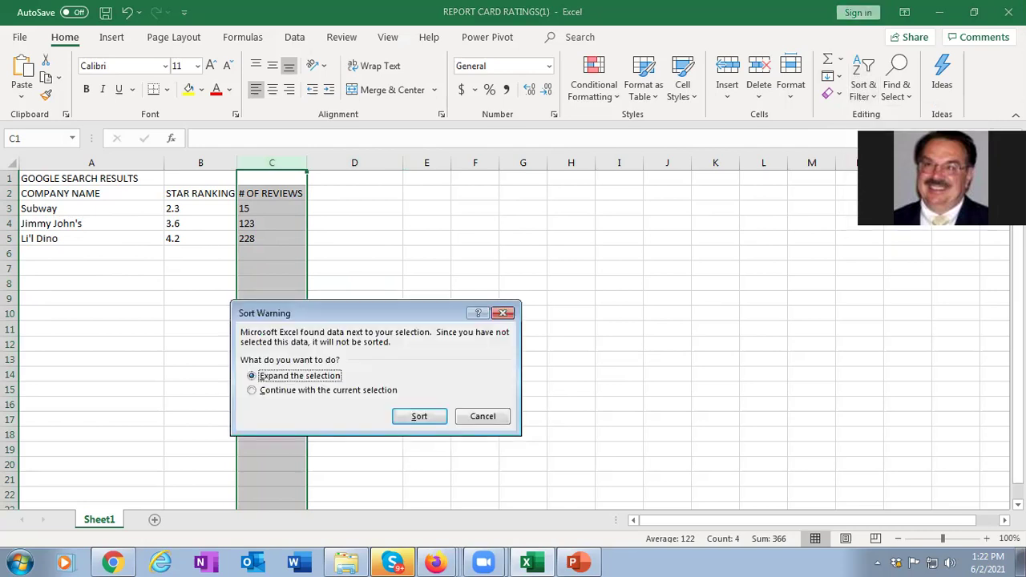
click(423, 416)
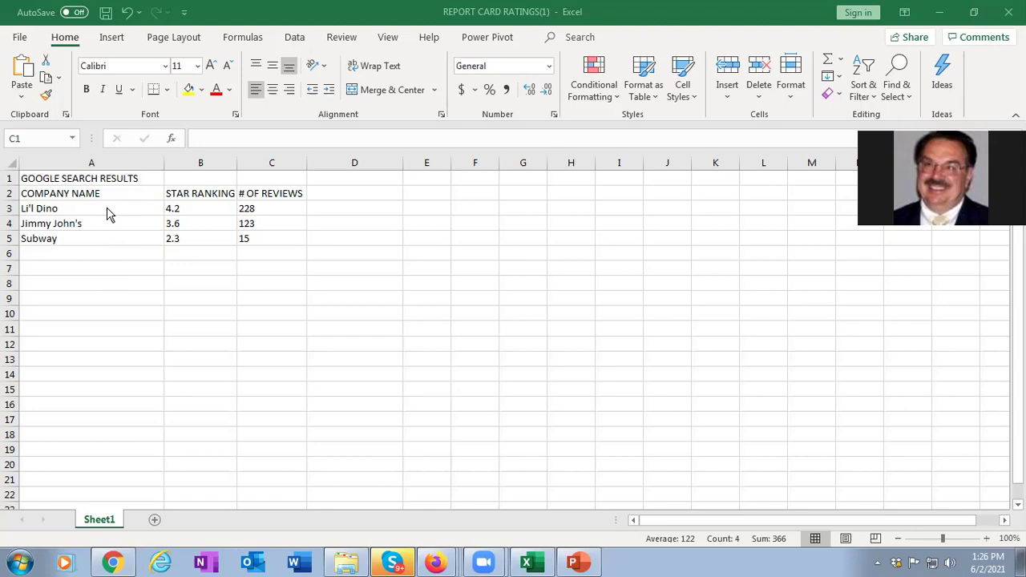
Switch to the Google results in Firefox, look through the sub shop list, and open the listing of the Subway in Southern Pines
key(alt+Tab)
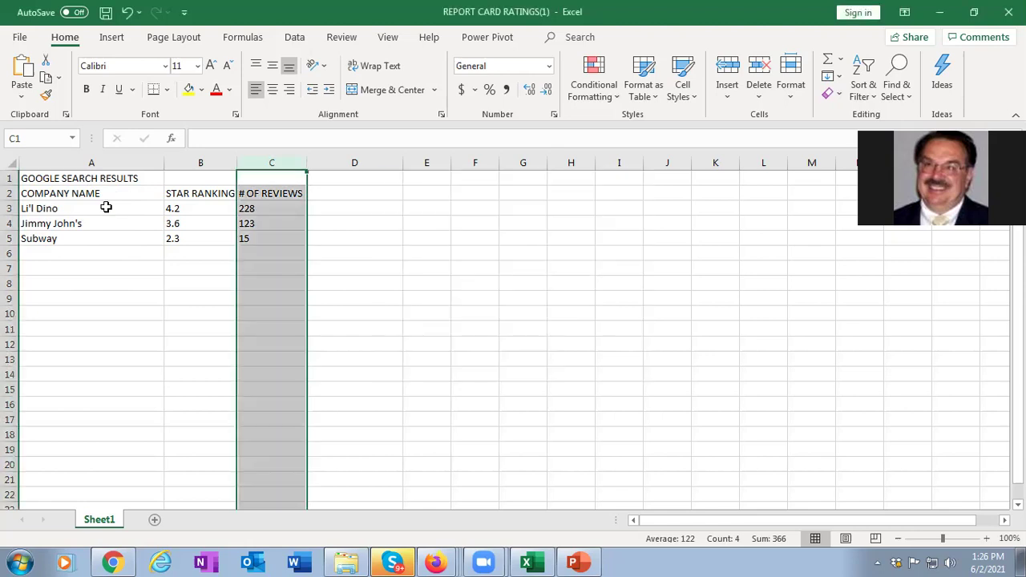
key(alt+Tab)
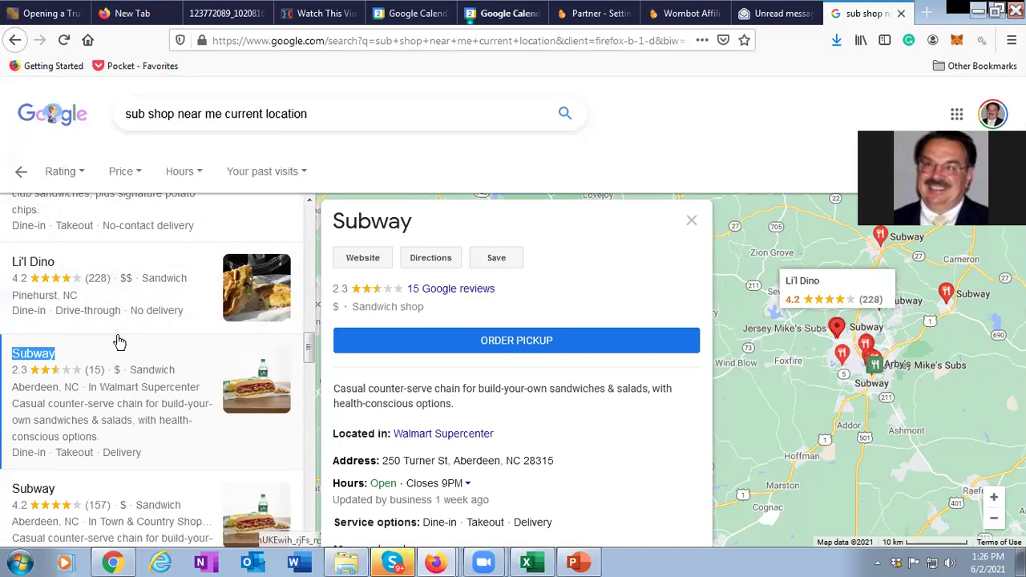
scroll(118, 338, down, 3)
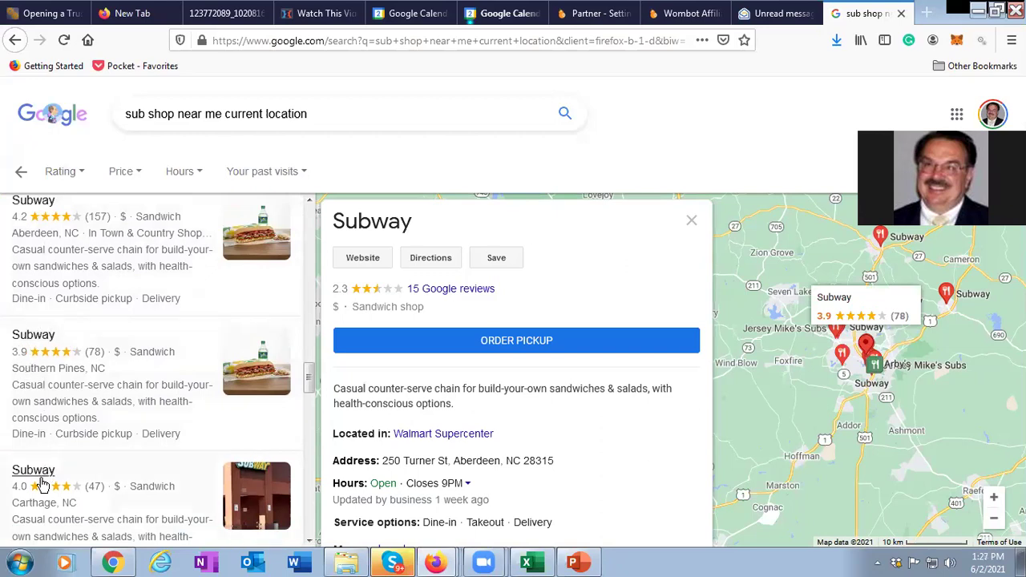
scroll(68, 492, down, 3)
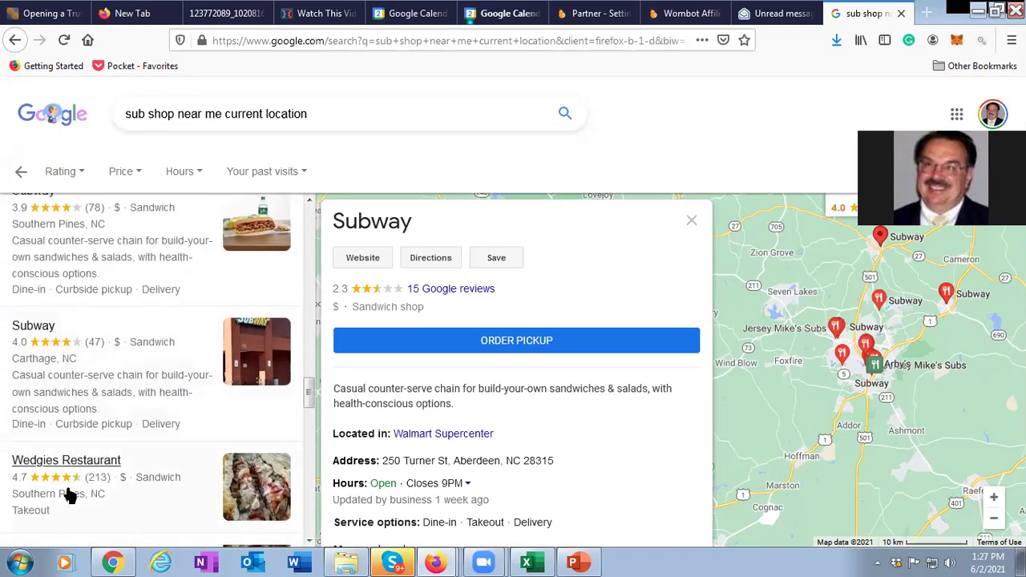
scroll(48, 457, up, 3)
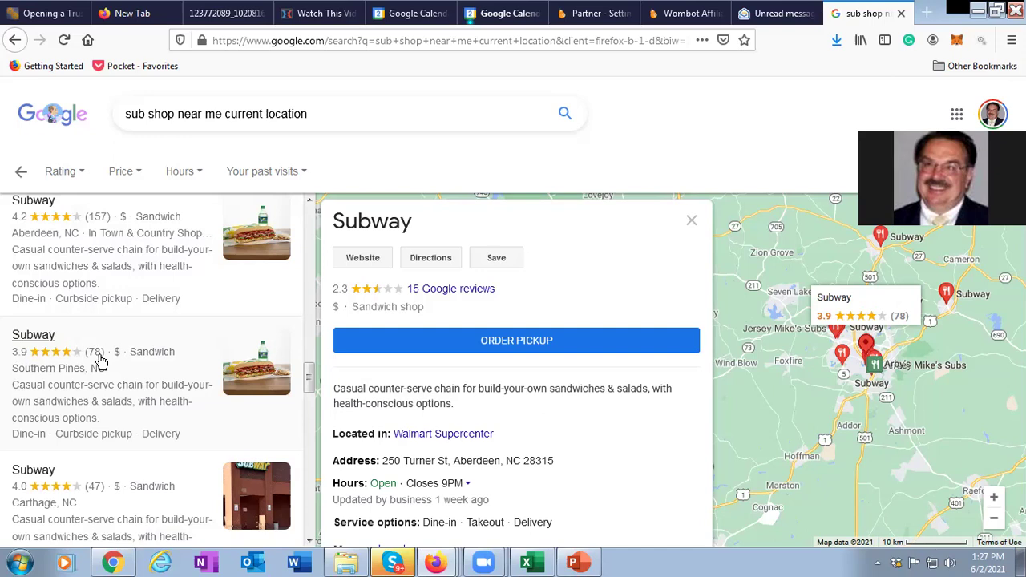
click(27, 341)
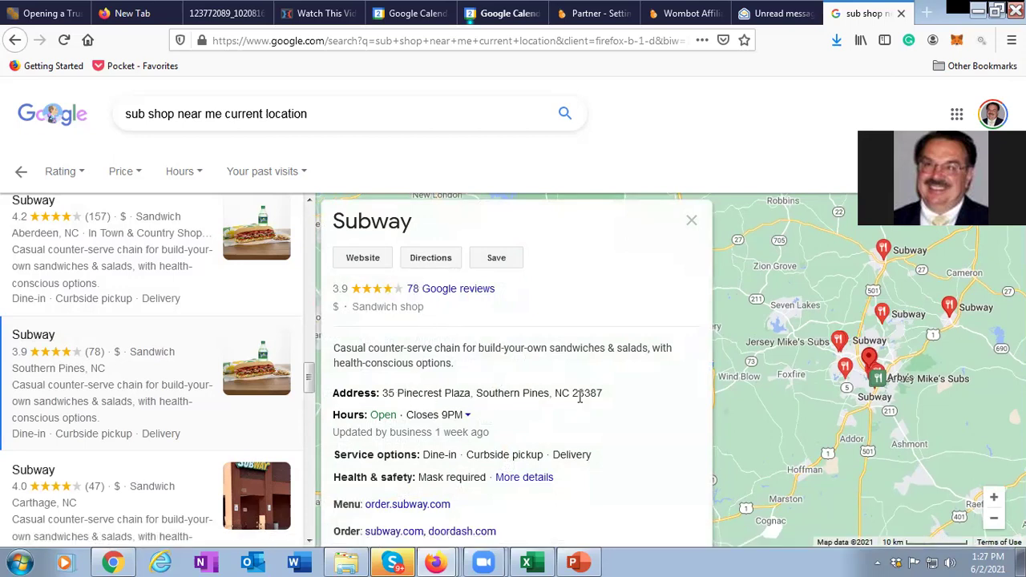
Review the contact details in the Southern Pines Subway listing, view the shop's website, and return to the Google listing
scroll(551, 417, down, 3)
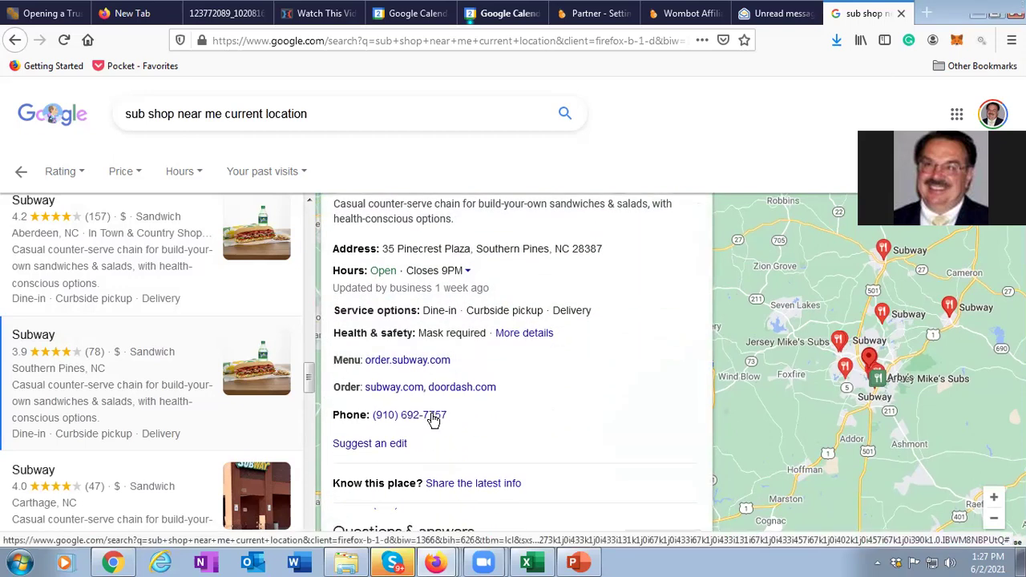
scroll(446, 393, up, 2)
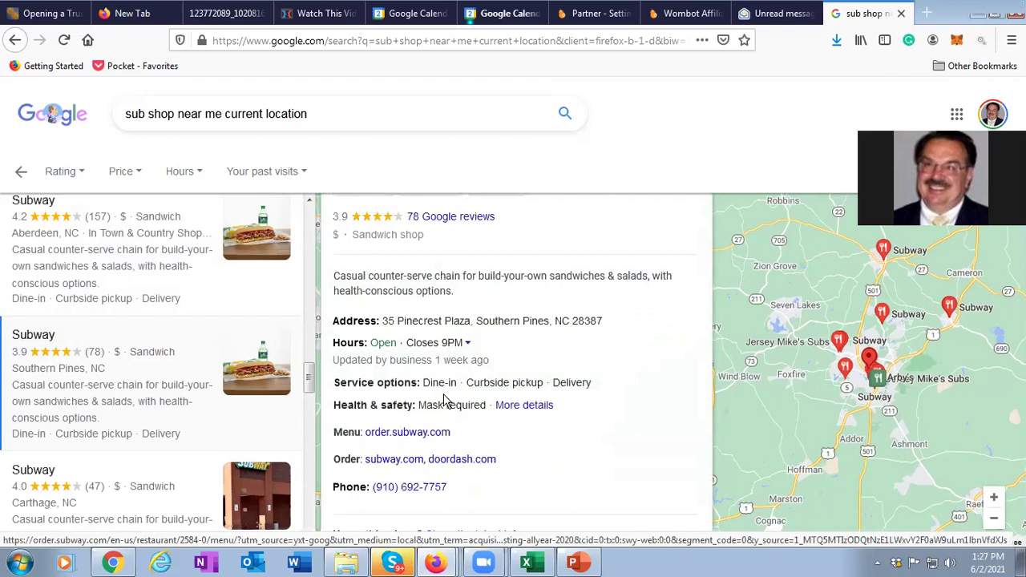
scroll(446, 400, up, 2)
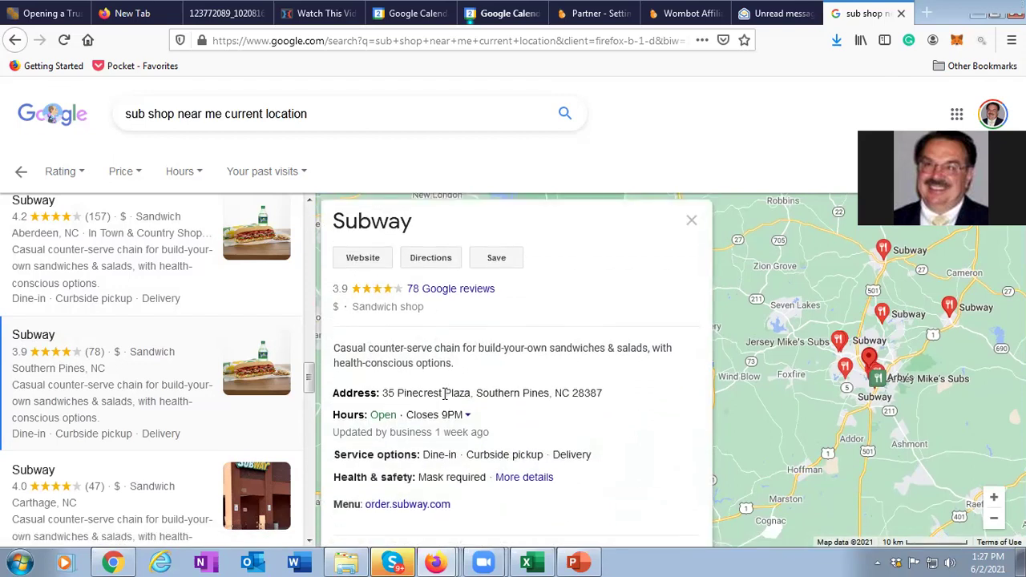
click(356, 258)
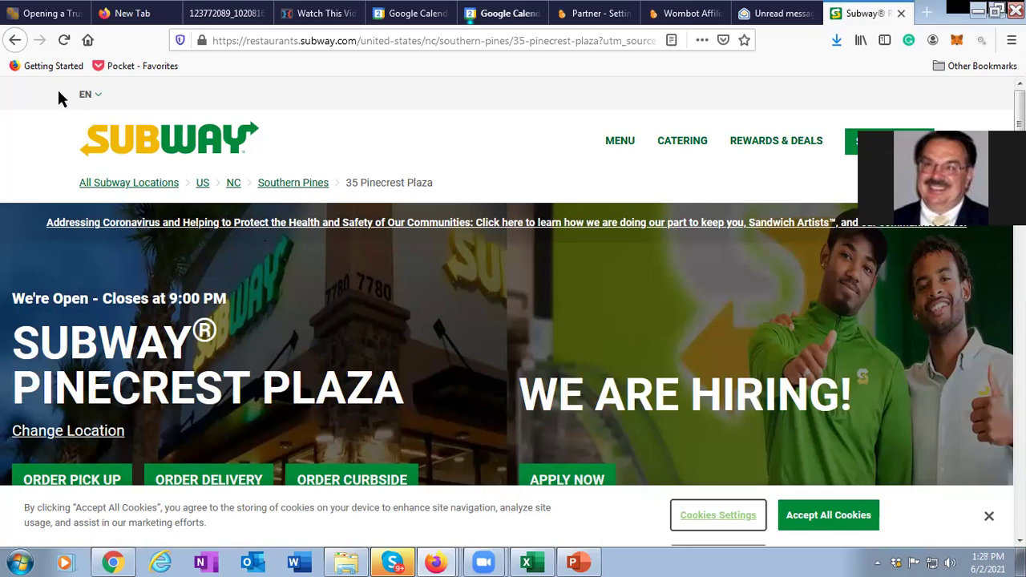
click(14, 40)
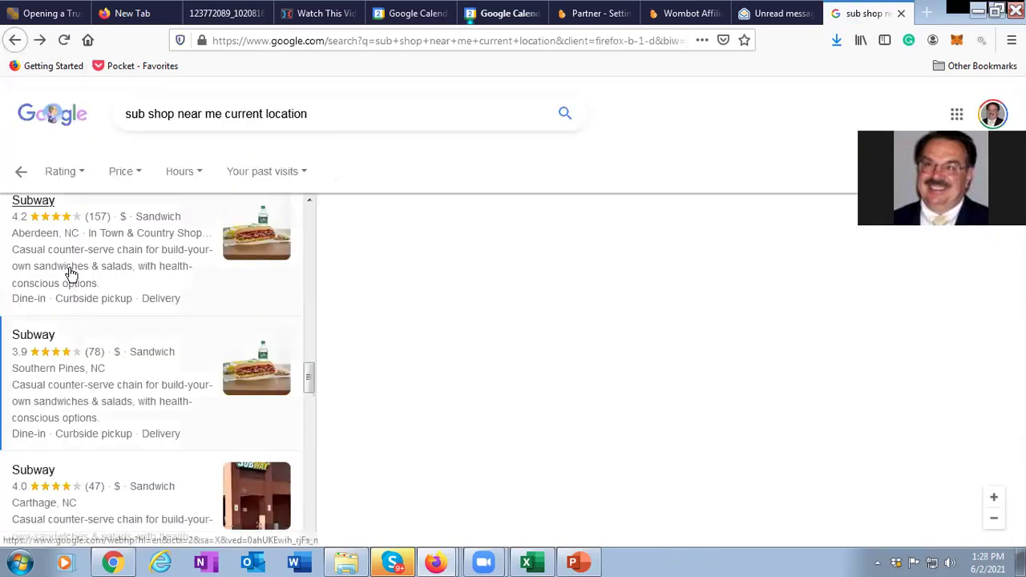
click(124, 389)
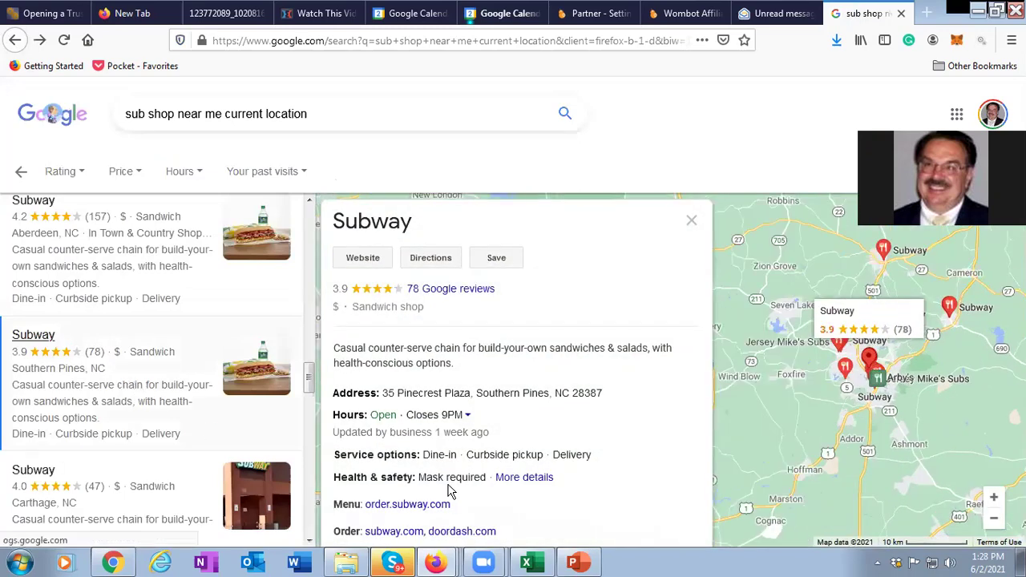
mouse_move(536, 565)
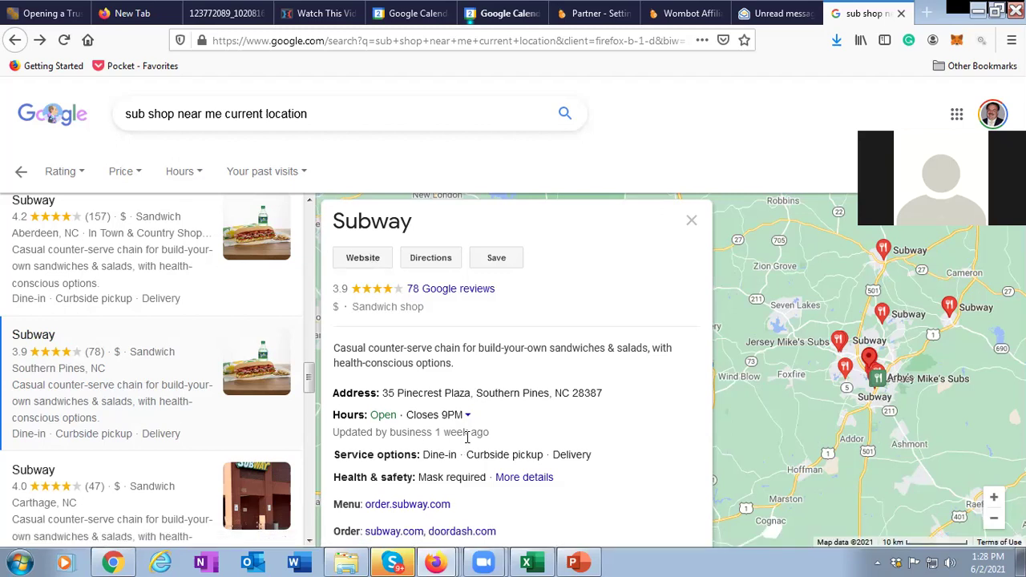
scroll(465, 443, down, 3)
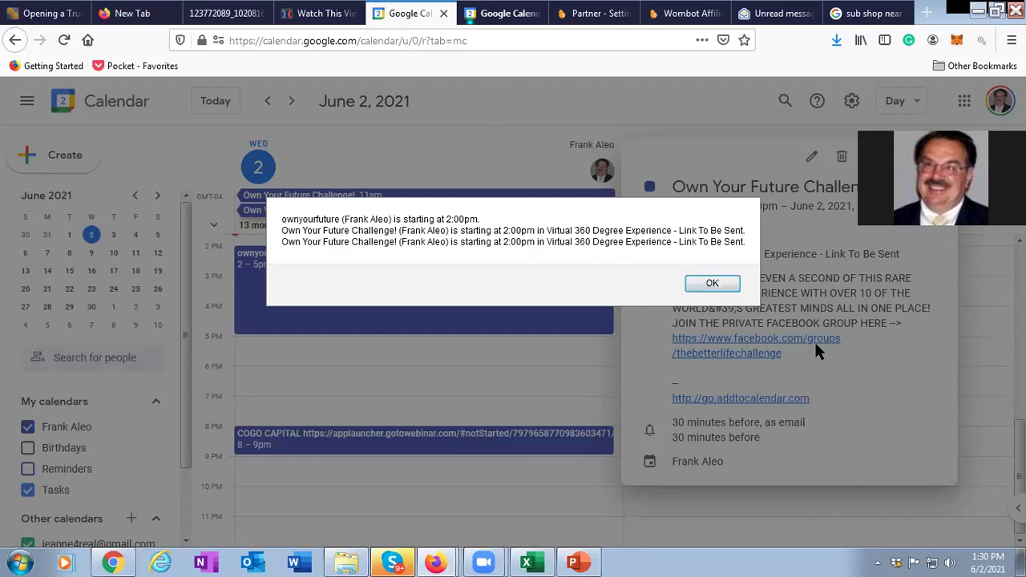
Dismiss the Google Calendar event reminder, close that calendar tab, and return to the sub shop search results
click(713, 283)
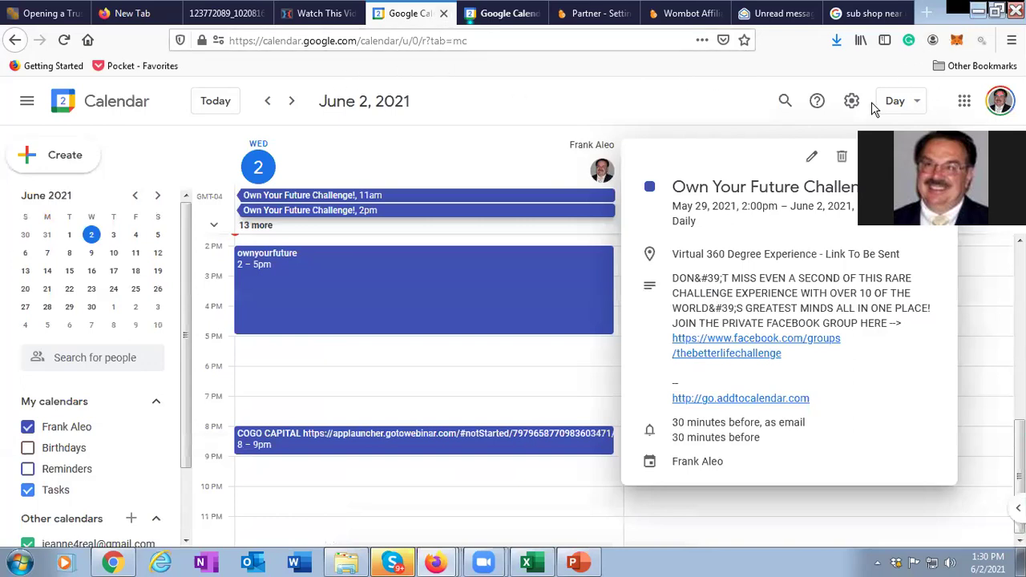
click(443, 13)
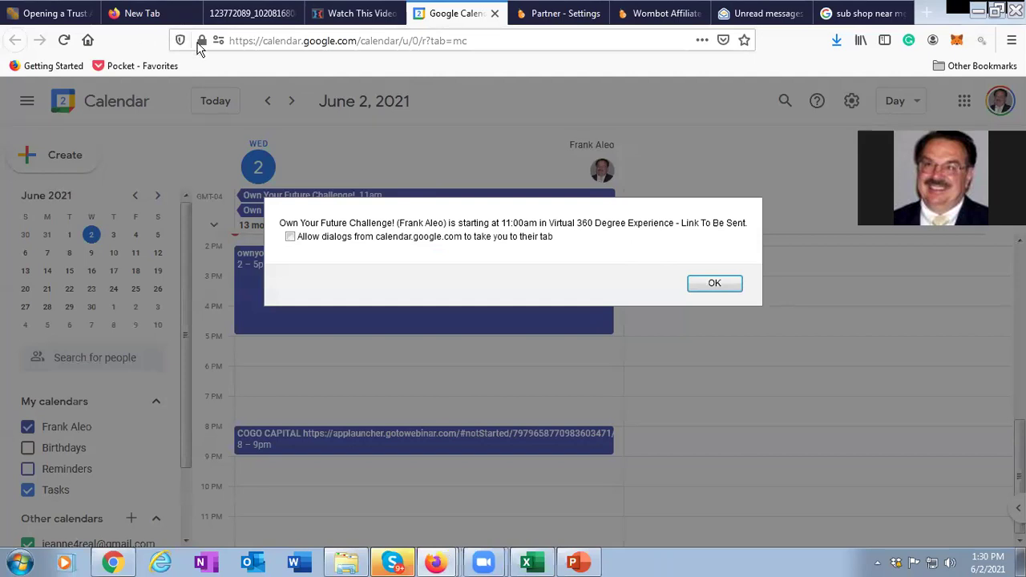
click(853, 14)
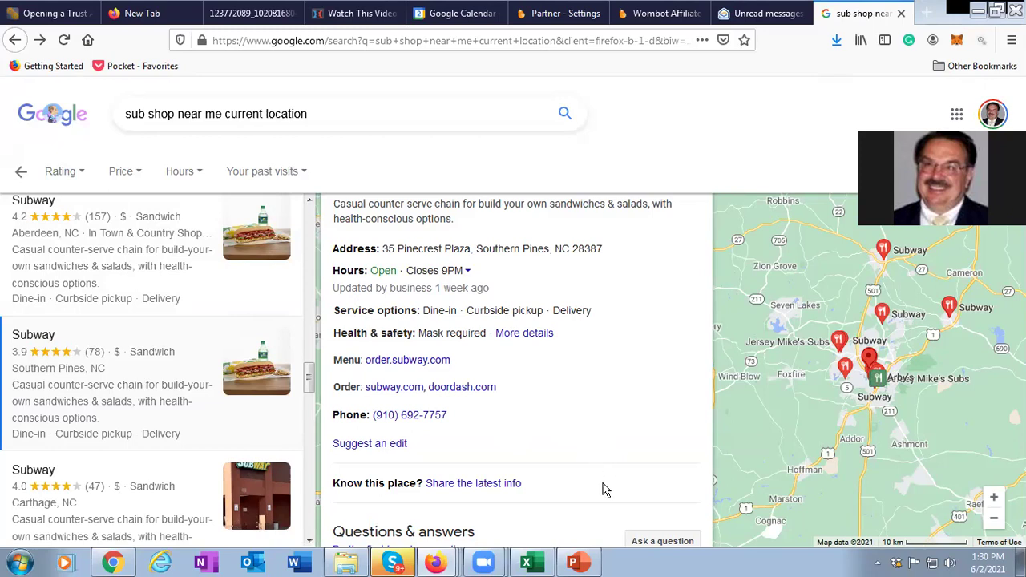
Switch to the 06022021 IRON CLAD INCOME presentation in PowerPoint and look back through the slide thumbnails from the end of the deck
click(580, 565)
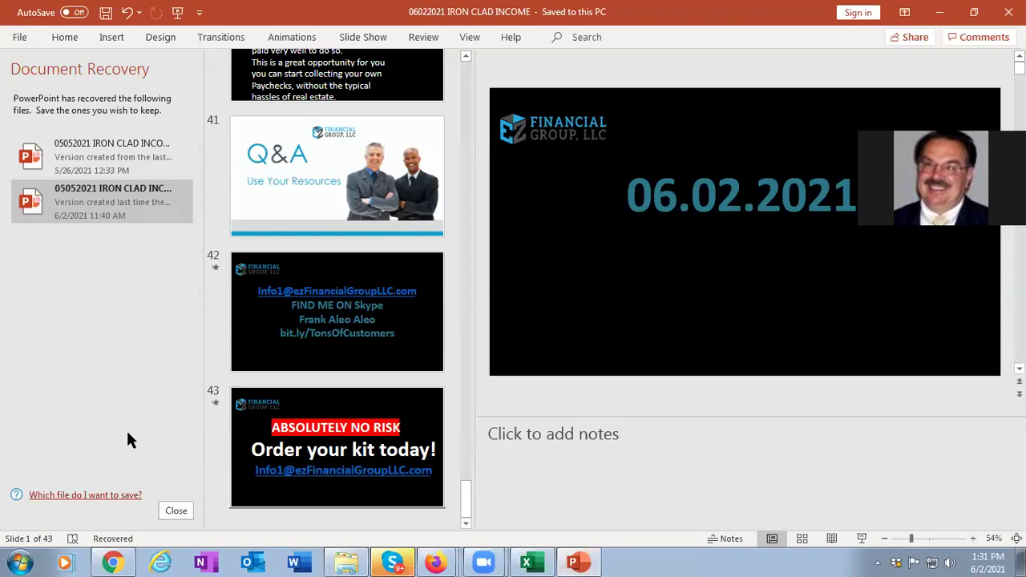
scroll(128, 441, up, 10)
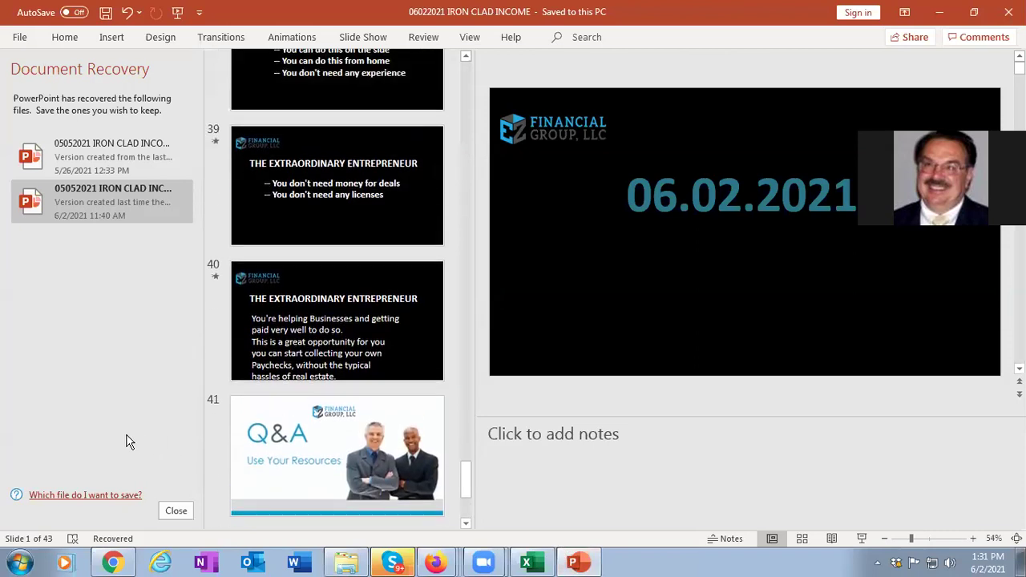
scroll(128, 441, up, 7)
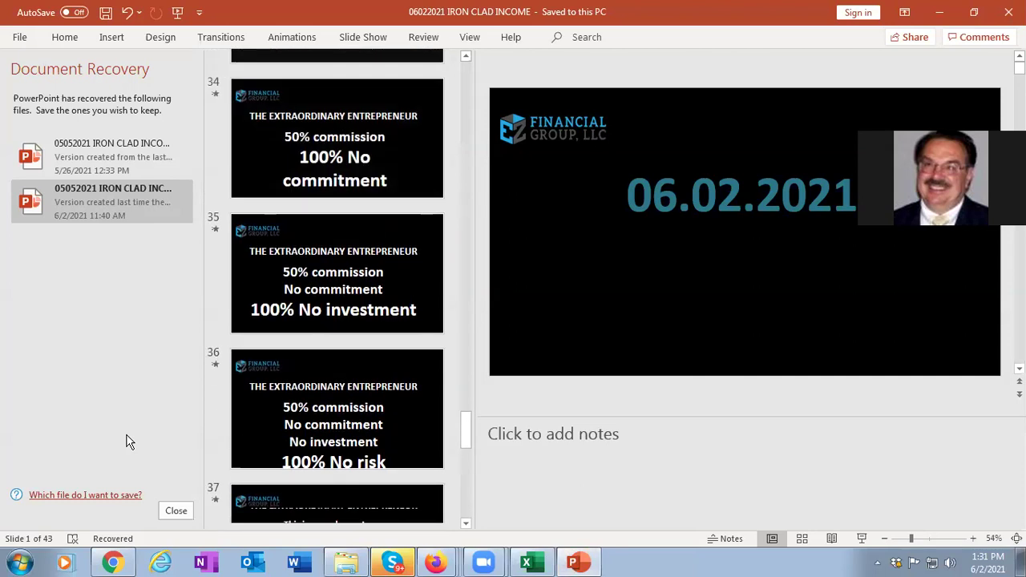